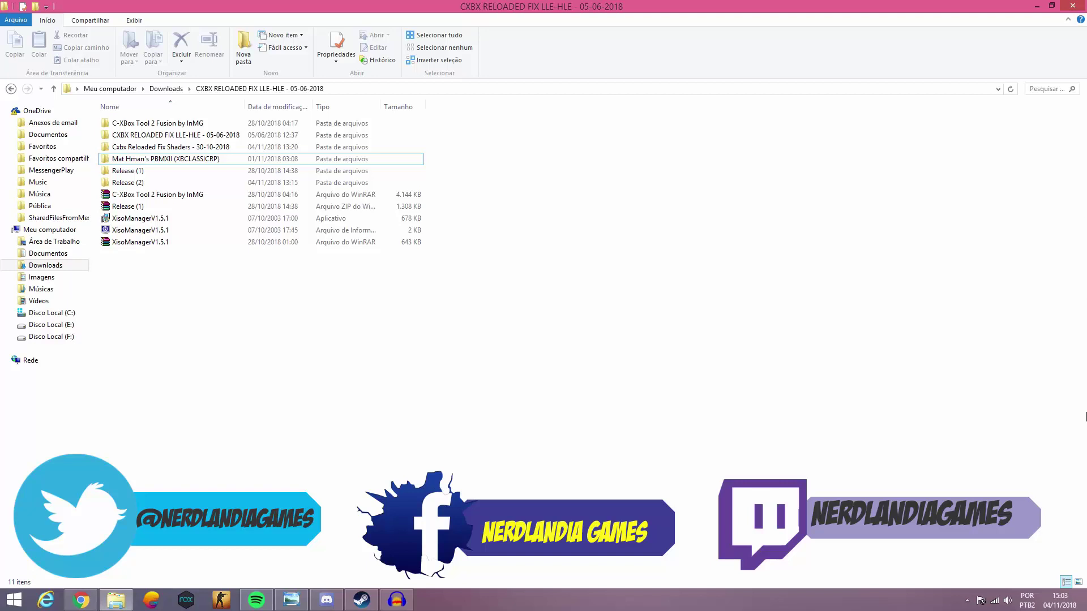
- Look through the files in the Mat Hman's PBMXII (XBCLASSICRP) folder and select the XisoManagerV1.5.1 application in the parent folder
double_click(150, 160)
scroll(204, 223, "down", 5)
scroll(204, 223, "down", 20)
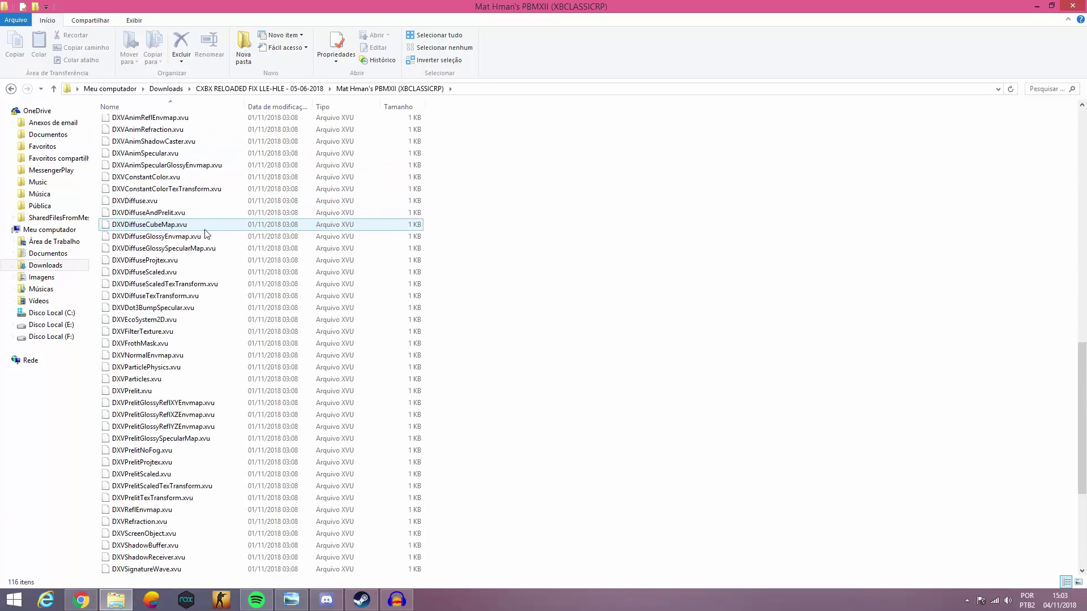
left_click(10, 90)
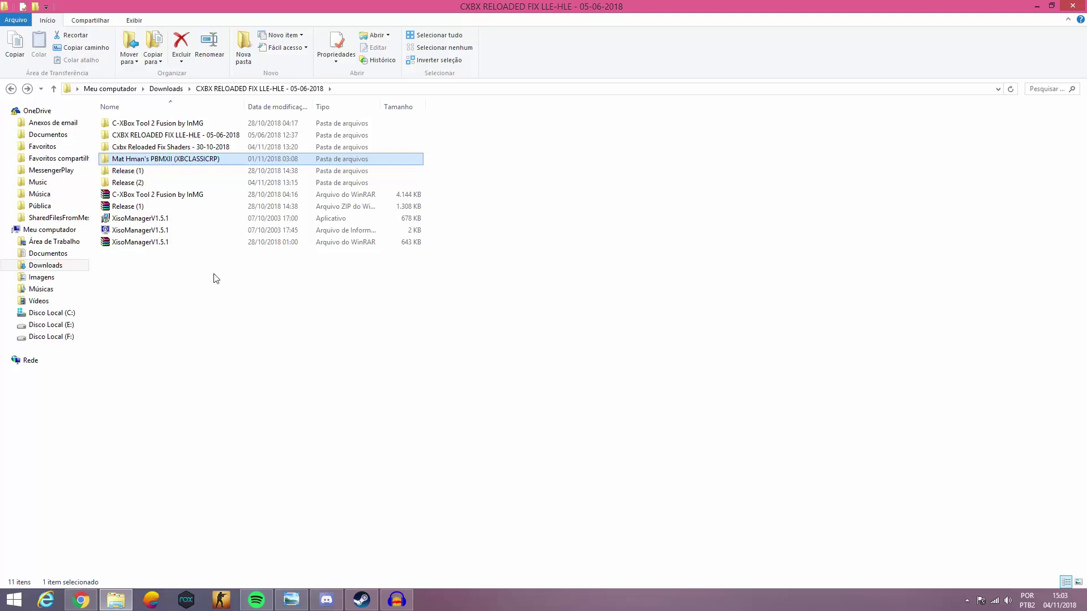
left_click(166, 220)
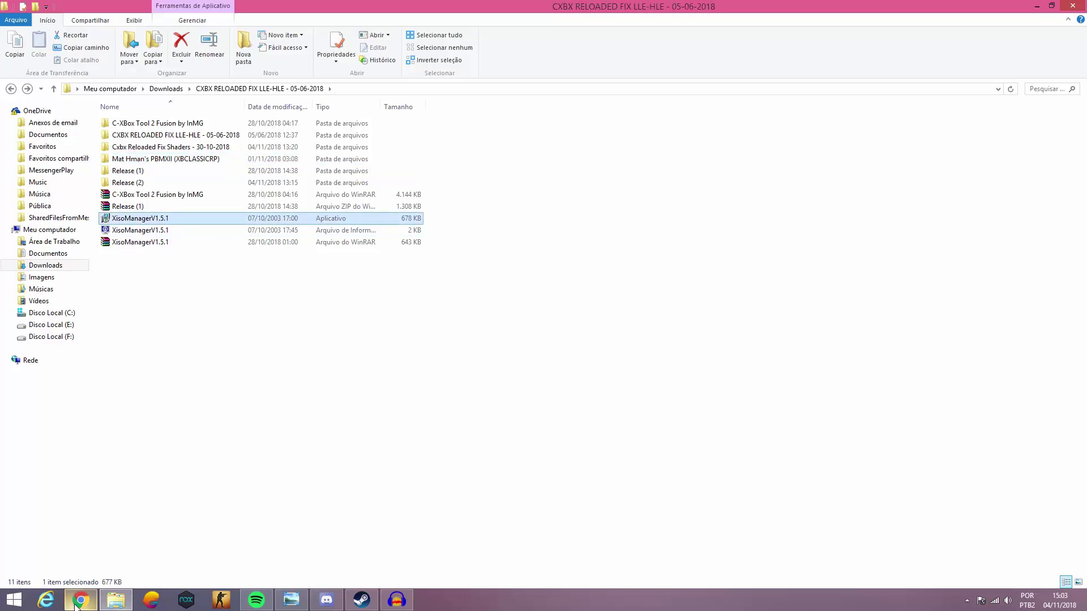
- Switch to Chrome and search Google for "download xiso manager" in a new tab
left_click(110, 559)
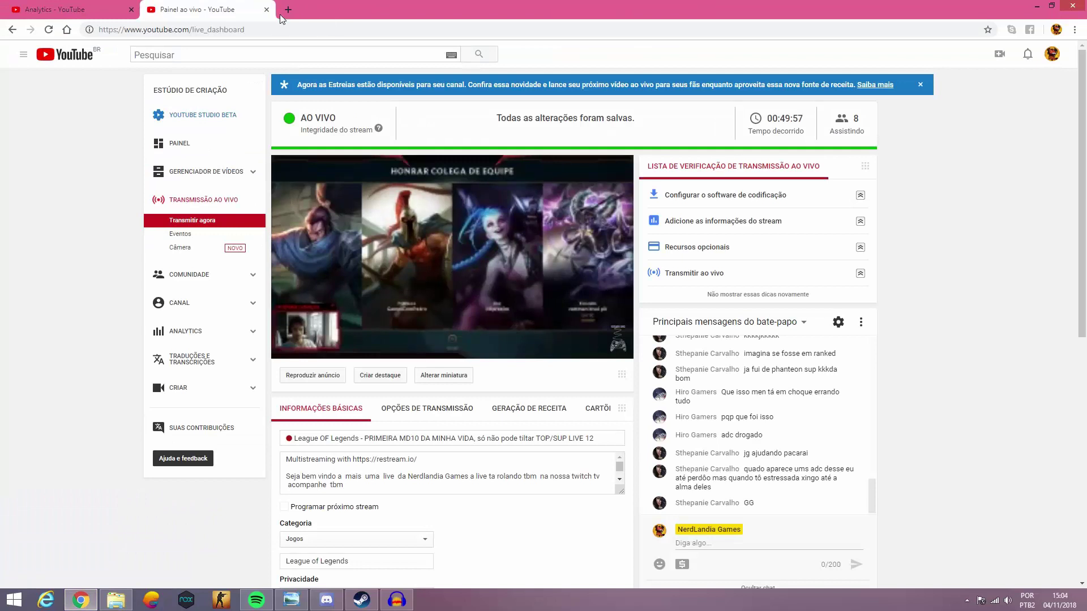
key("ctrl+t")
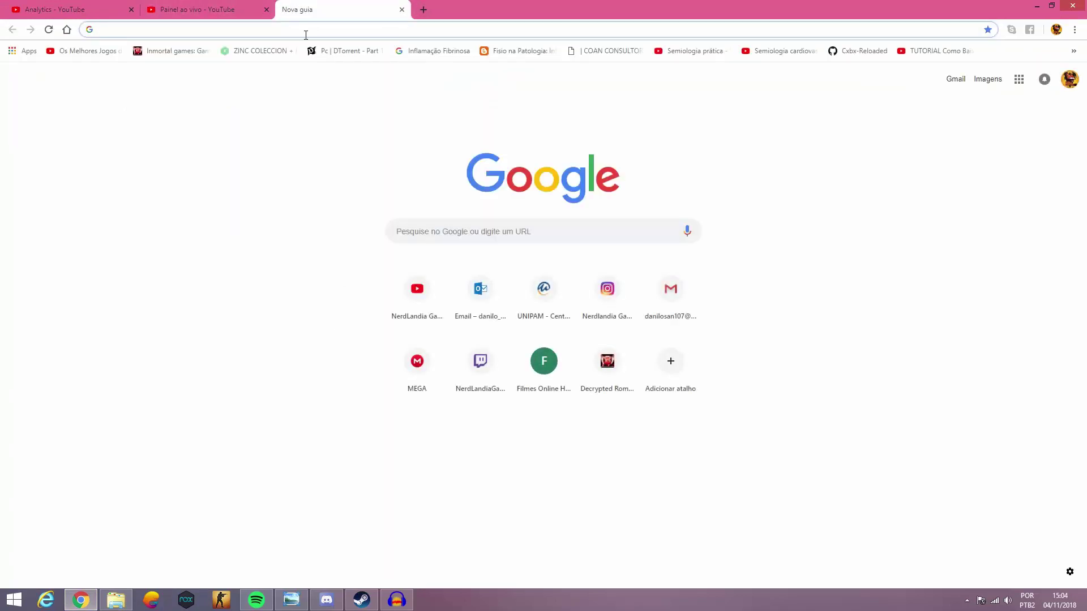
type("down")
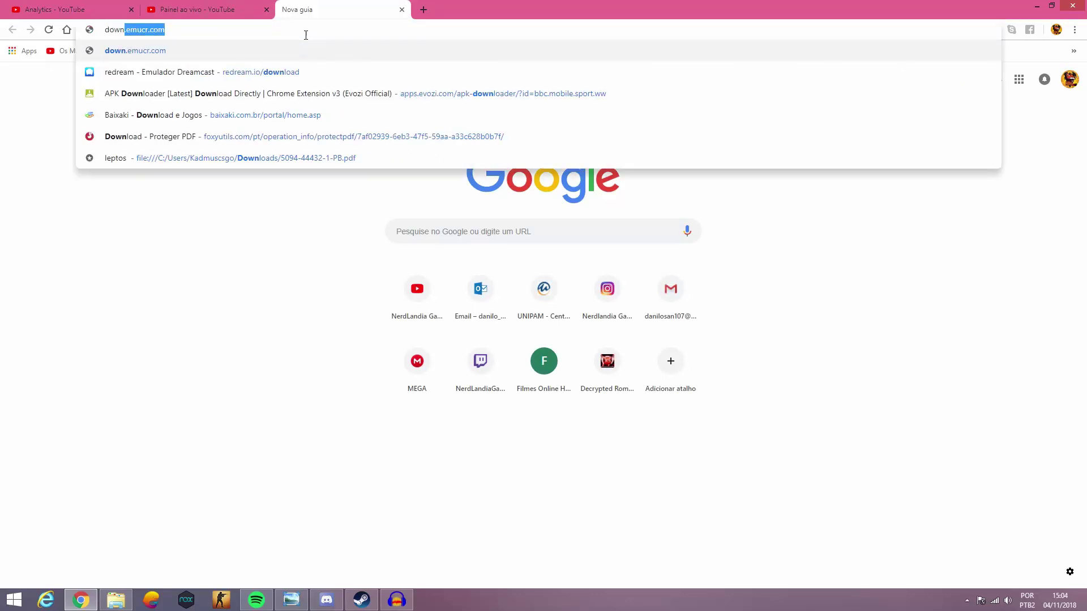
type("load xis")
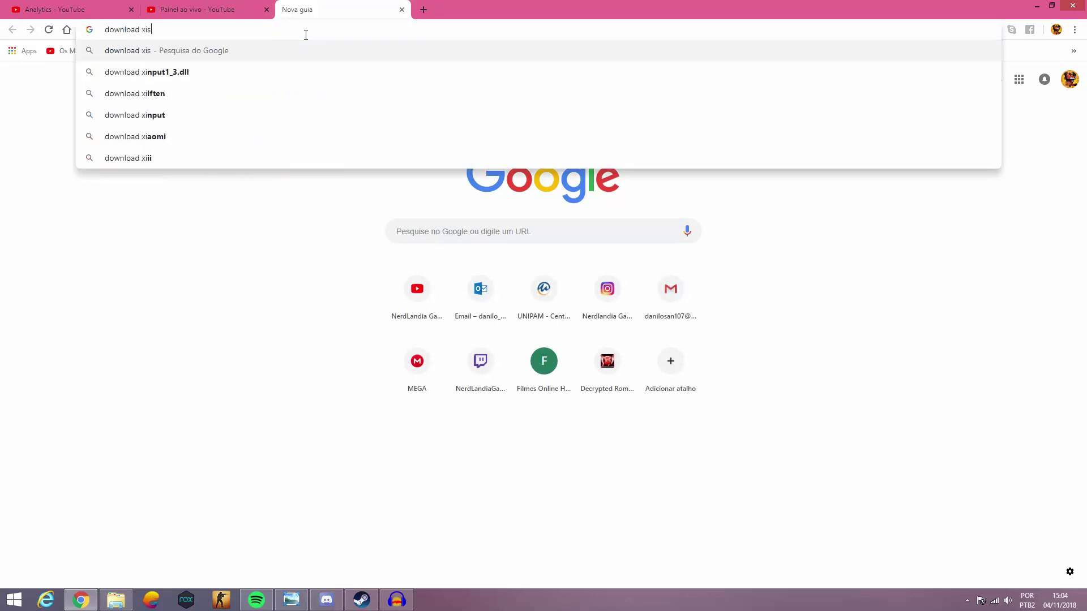
type("o manager")
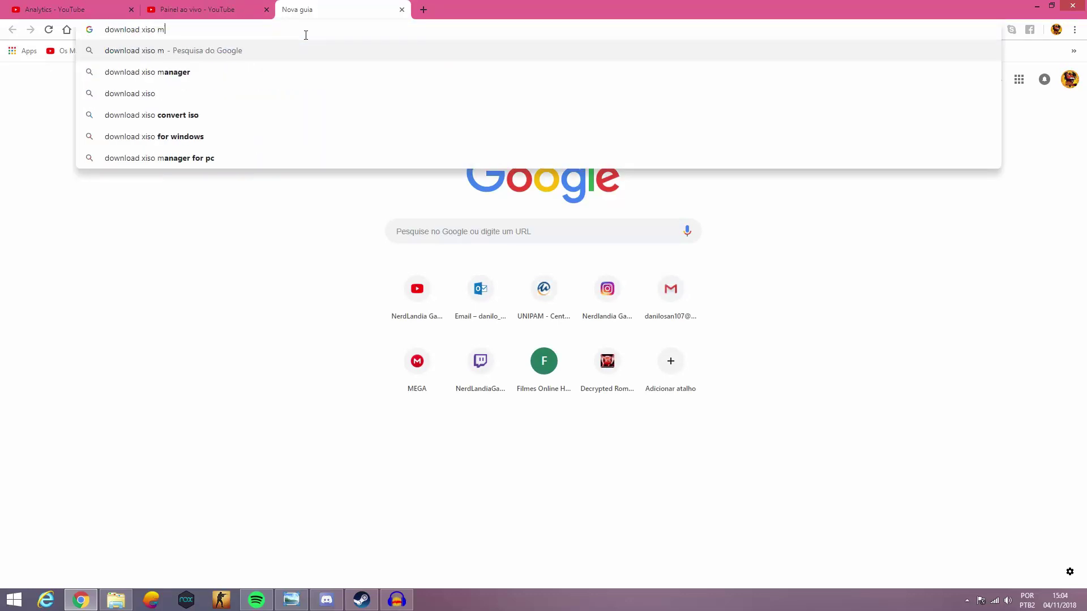
key("Return")
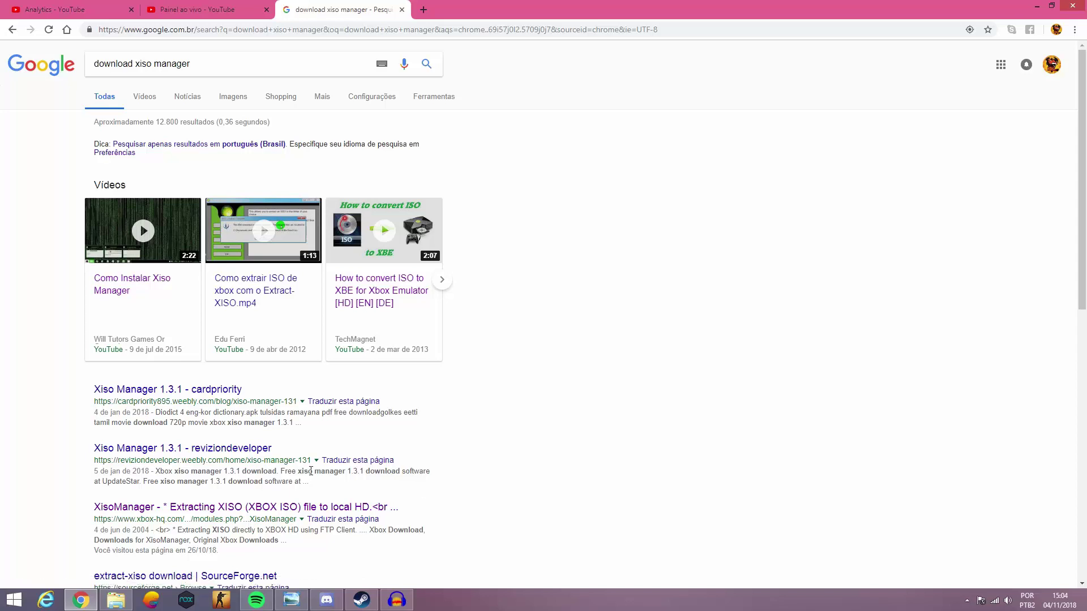
- Return to File Explorer, run the XisoManagerV1.5.1 installer as far as the destination directory page, and cancel the setup
left_click(116, 600)
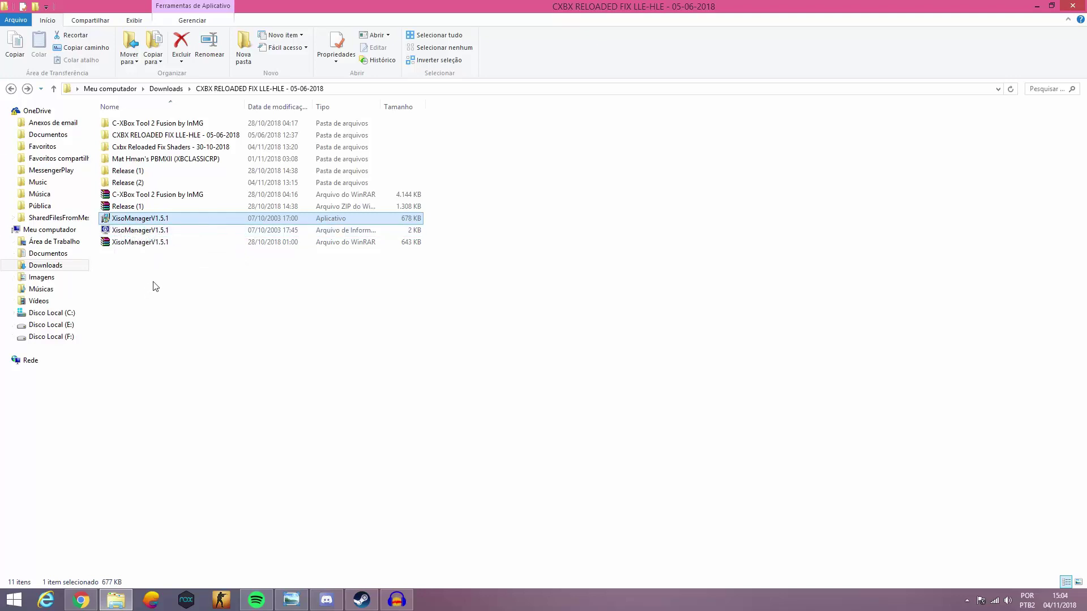
key("Return")
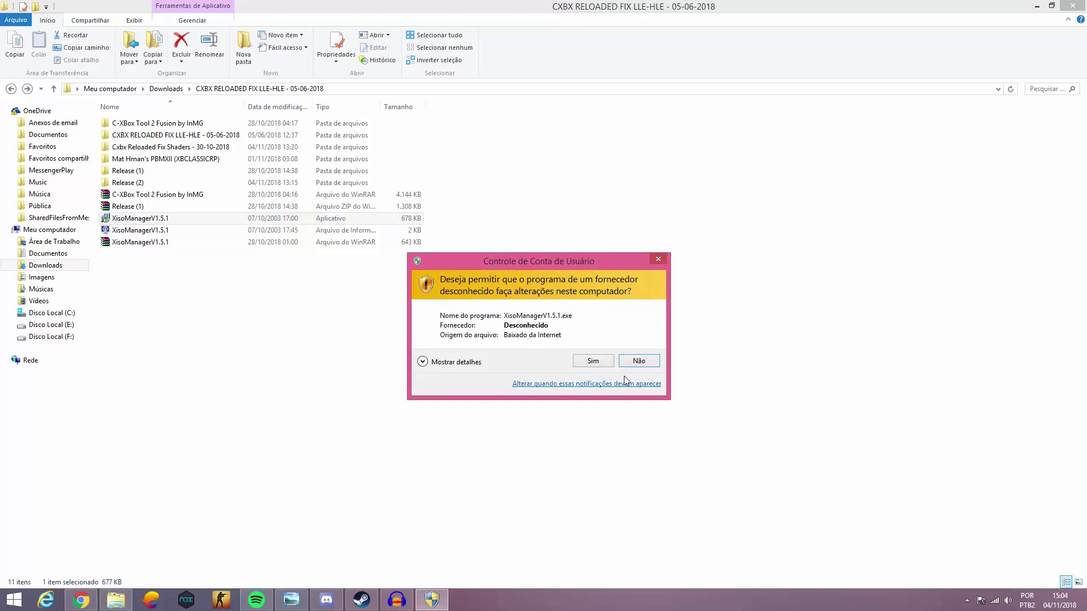
left_click(601, 363)
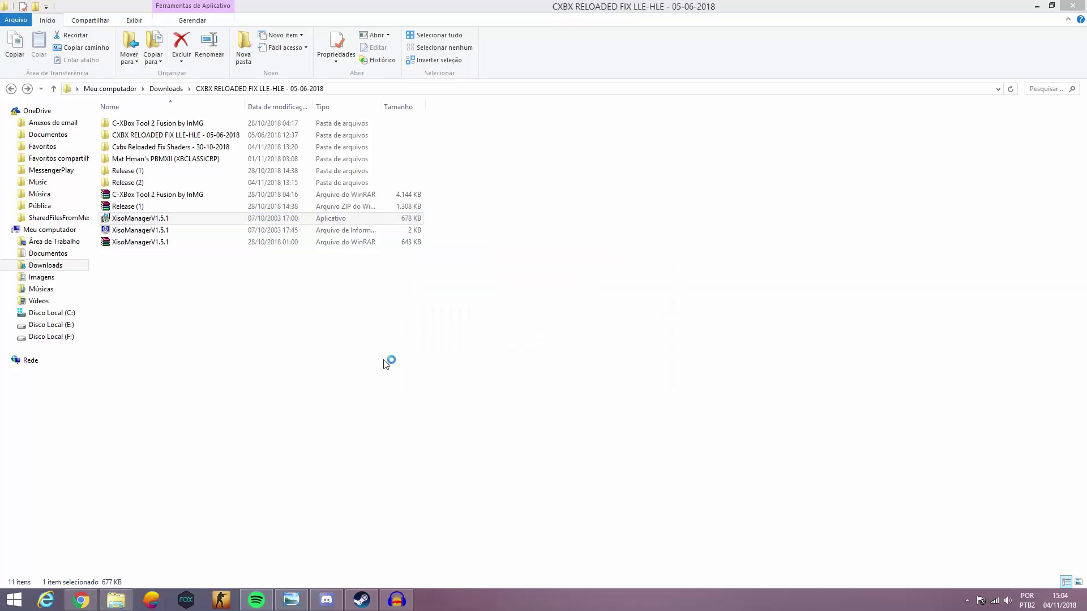
left_click(607, 403)
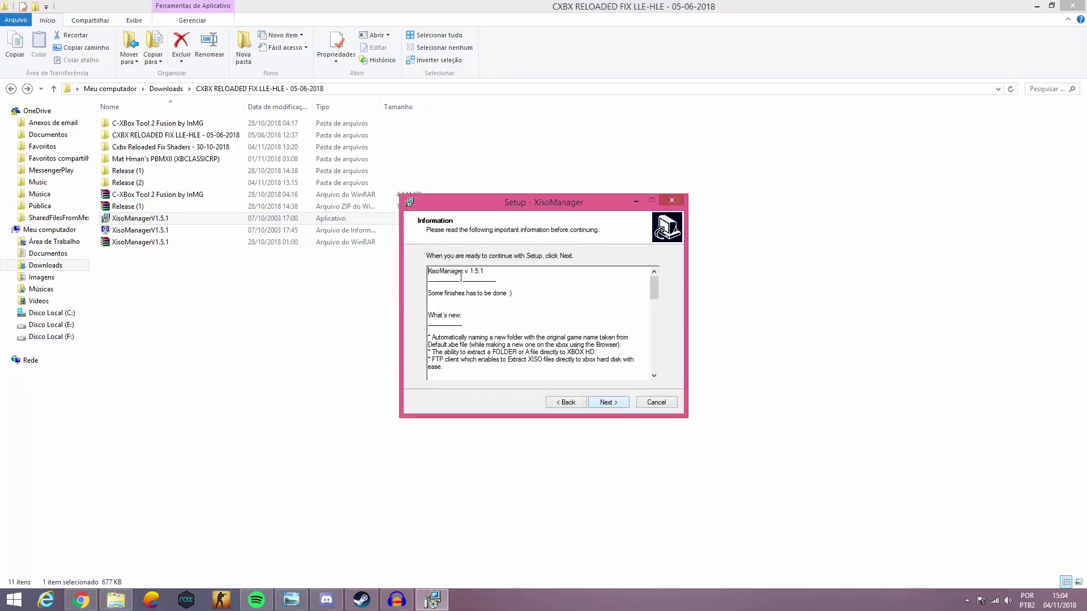
left_click(616, 402)
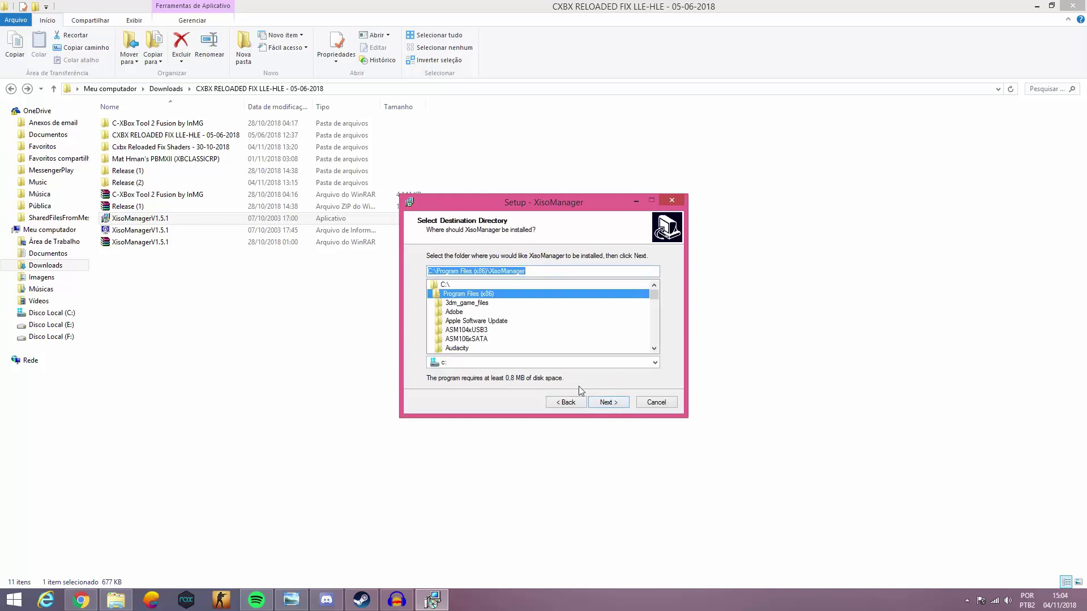
left_click(647, 405)
left_click(595, 360)
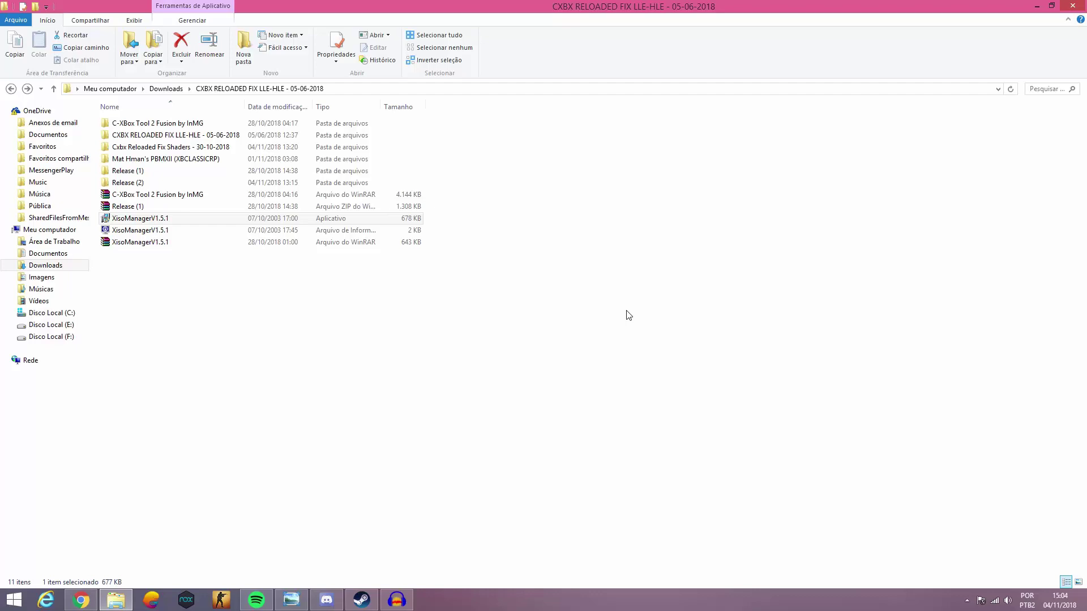
- Launch the installed XisoManager and open the file browser for the ISO to extract
key("super")
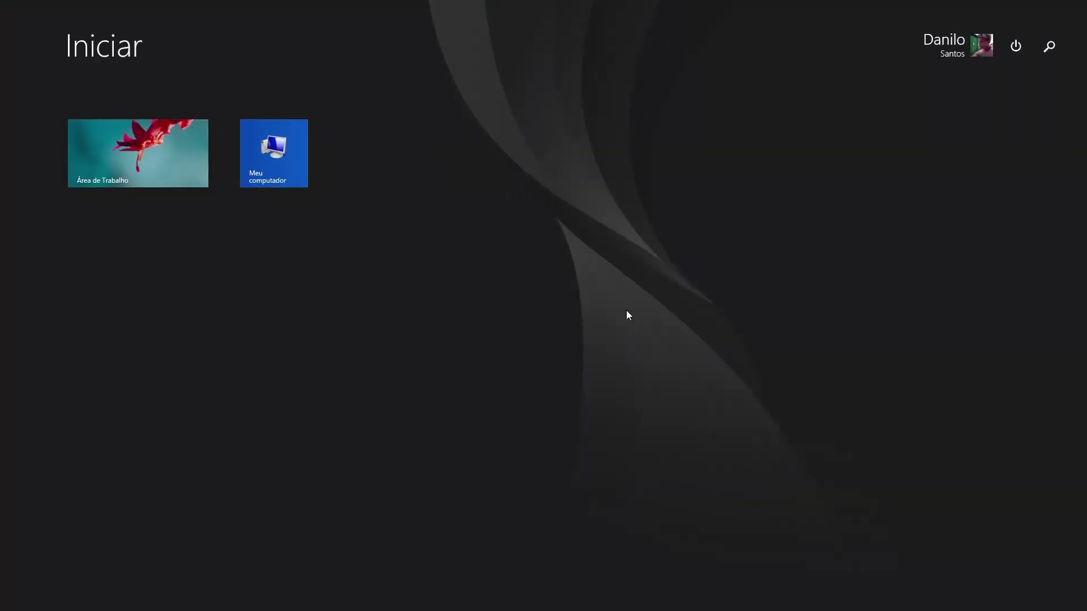
type("xisoManager")
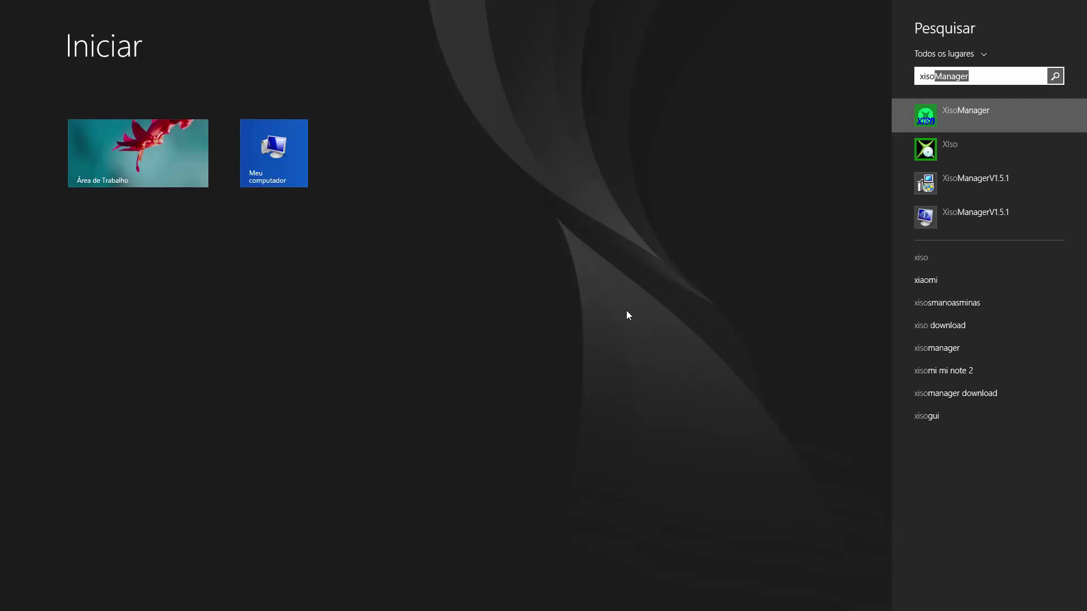
key("Return")
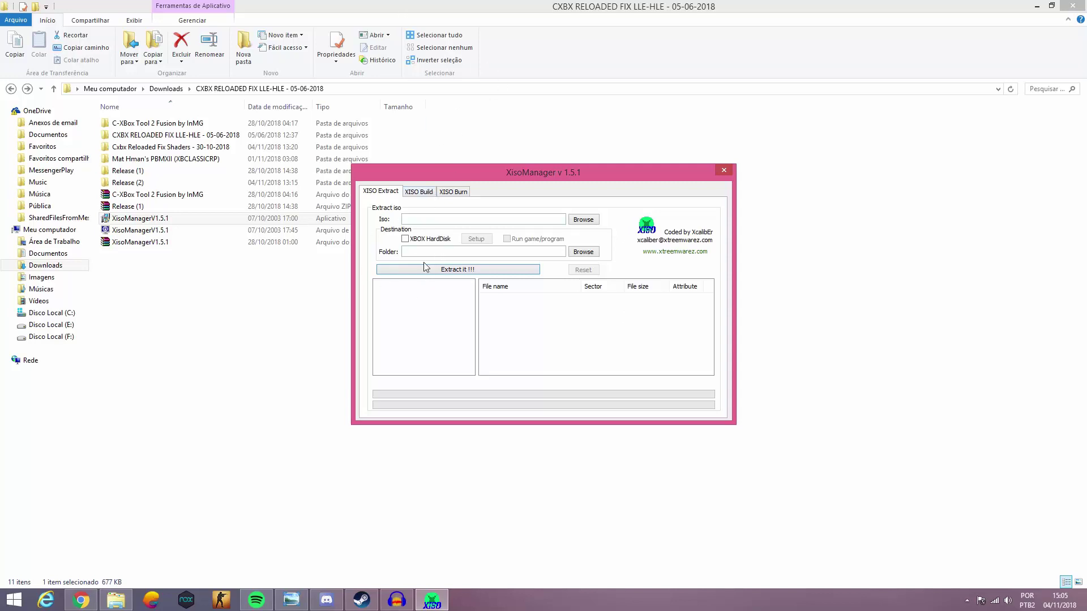
left_click(413, 220)
left_click(584, 220)
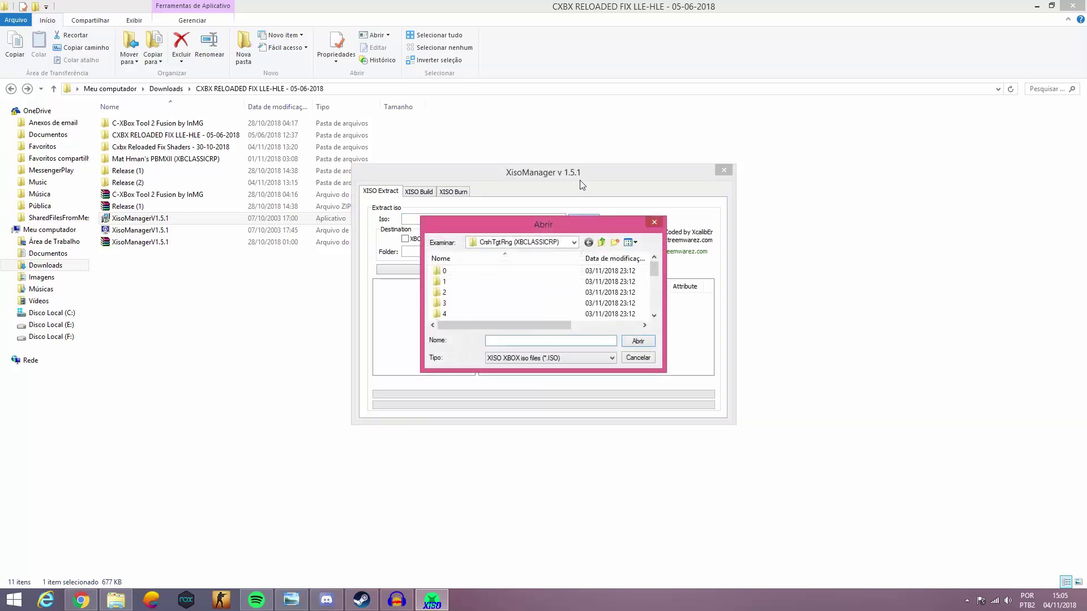
- Browse Disco Local (E:) for the game's ISO in the So emulador folder inside Jogos para gravar em DVD
scroll(494, 297, "down", 6)
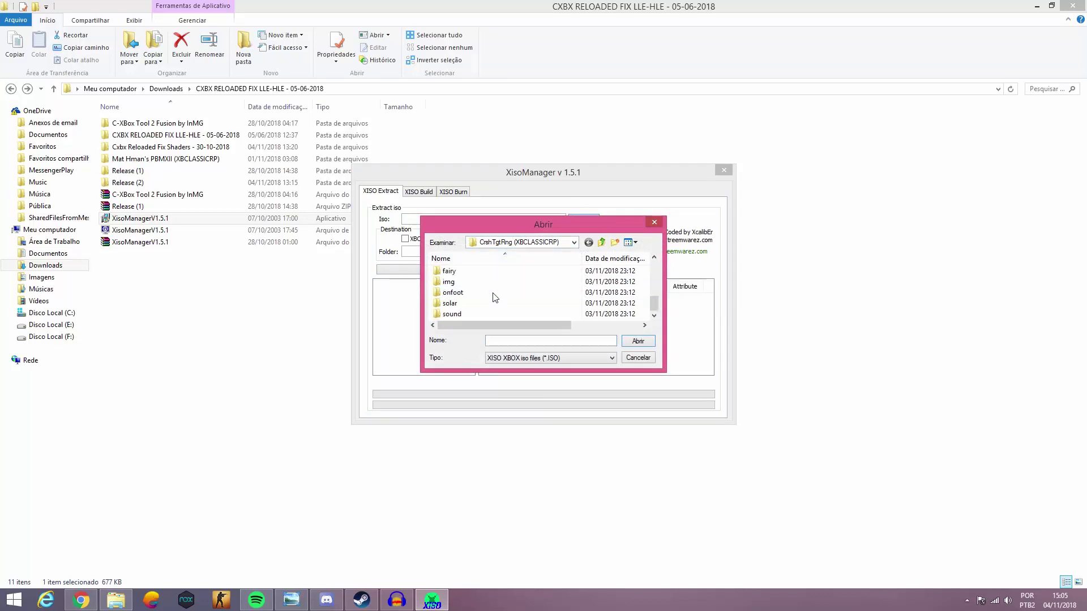
scroll(495, 297, "up", 6)
left_click(498, 294)
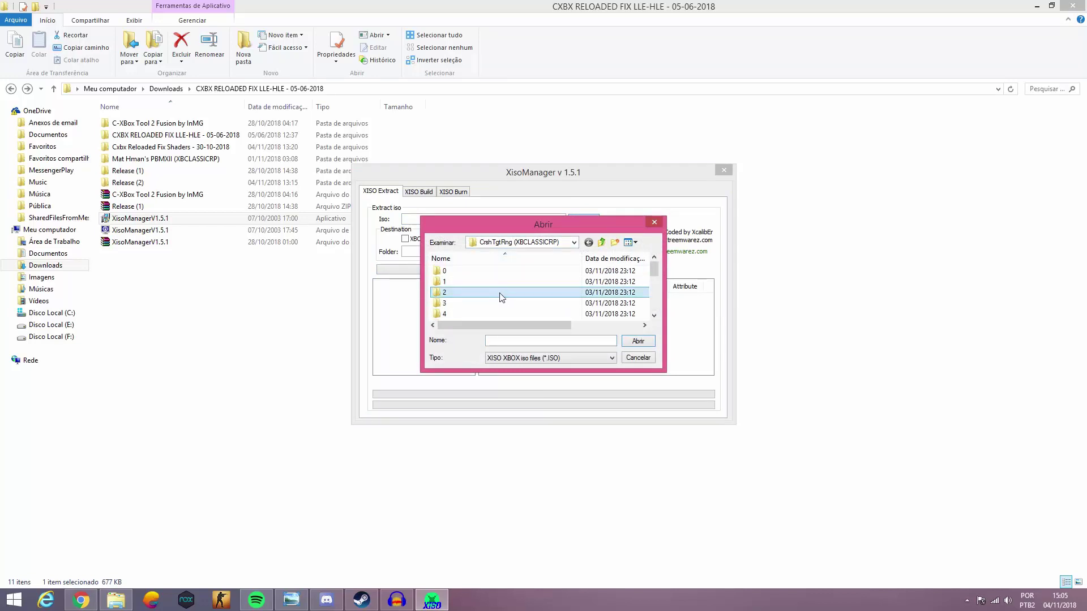
left_click(573, 244)
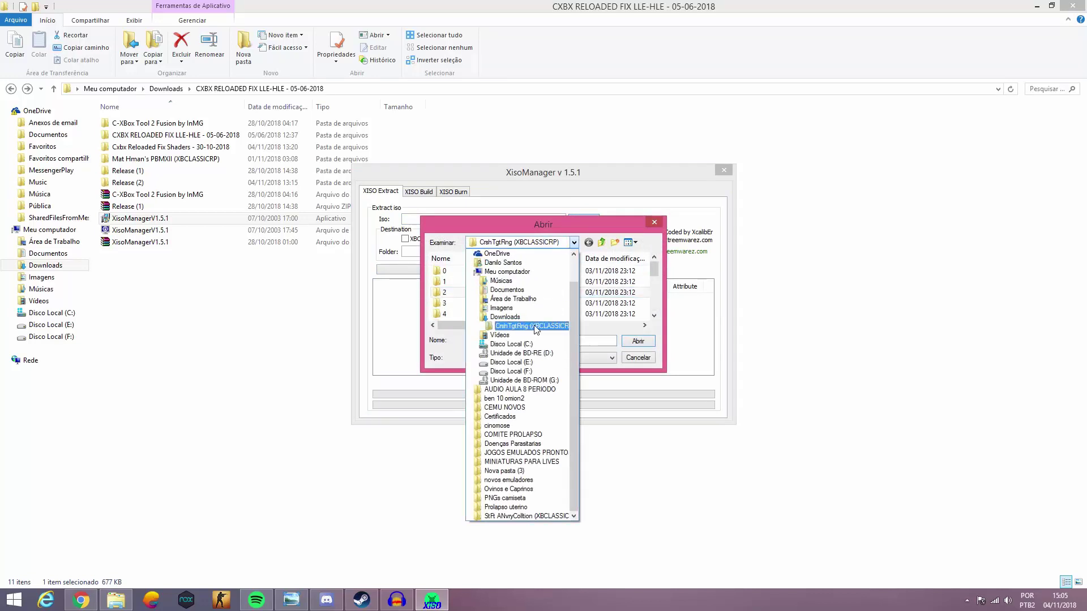
left_click(520, 363)
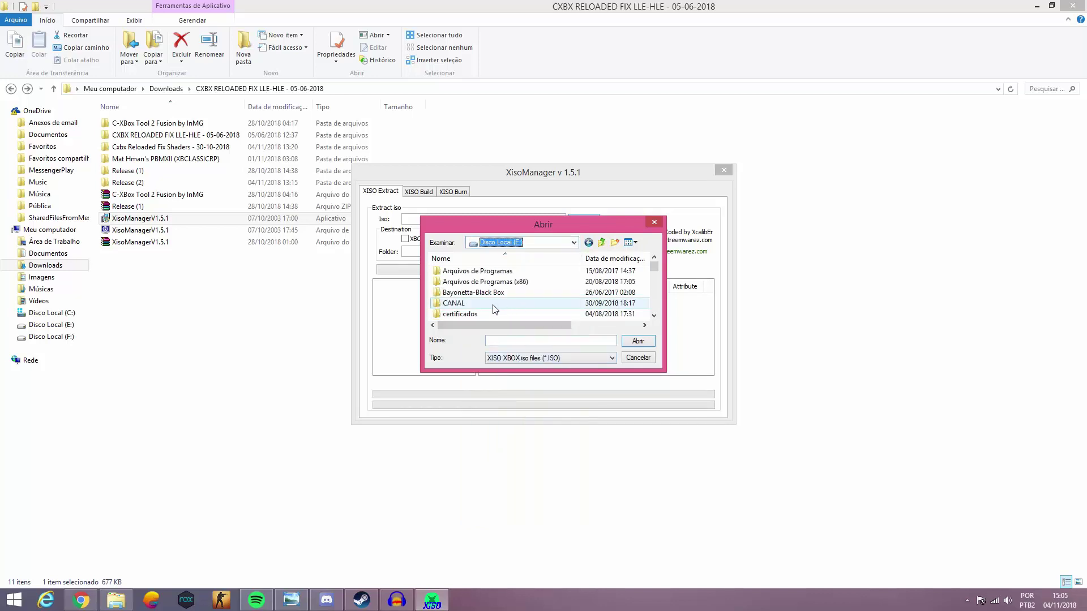
left_click(494, 306)
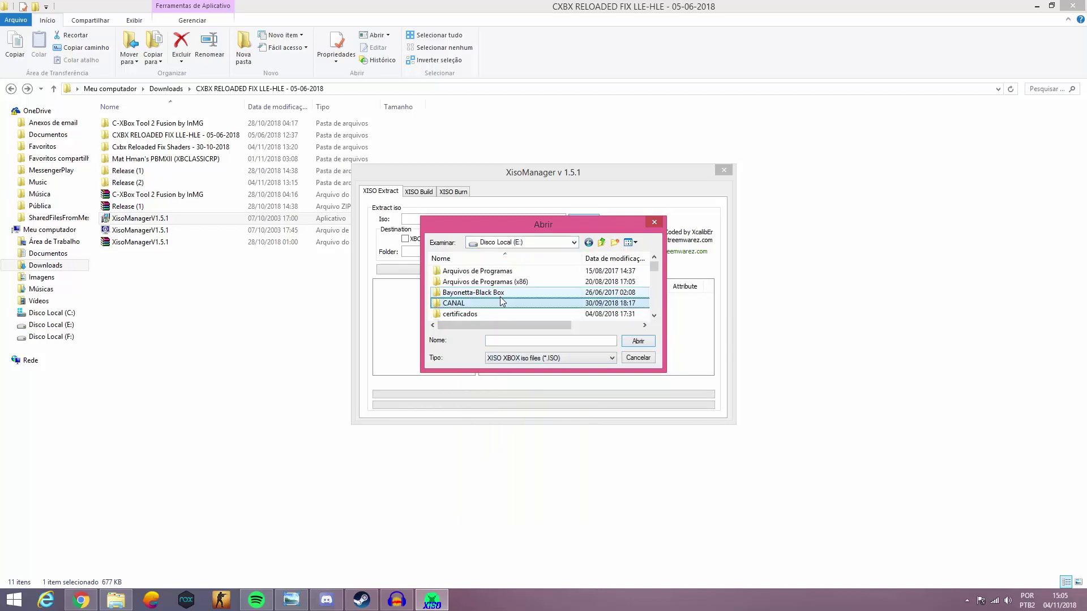
left_click(500, 296)
scroll(500, 301, "down", 1)
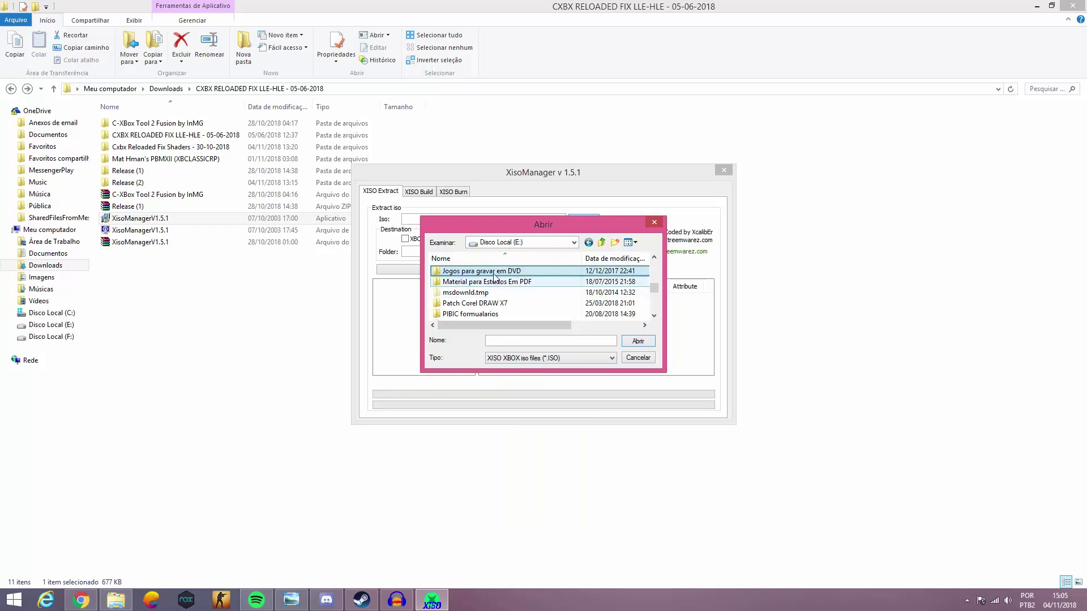
double_click(501, 301)
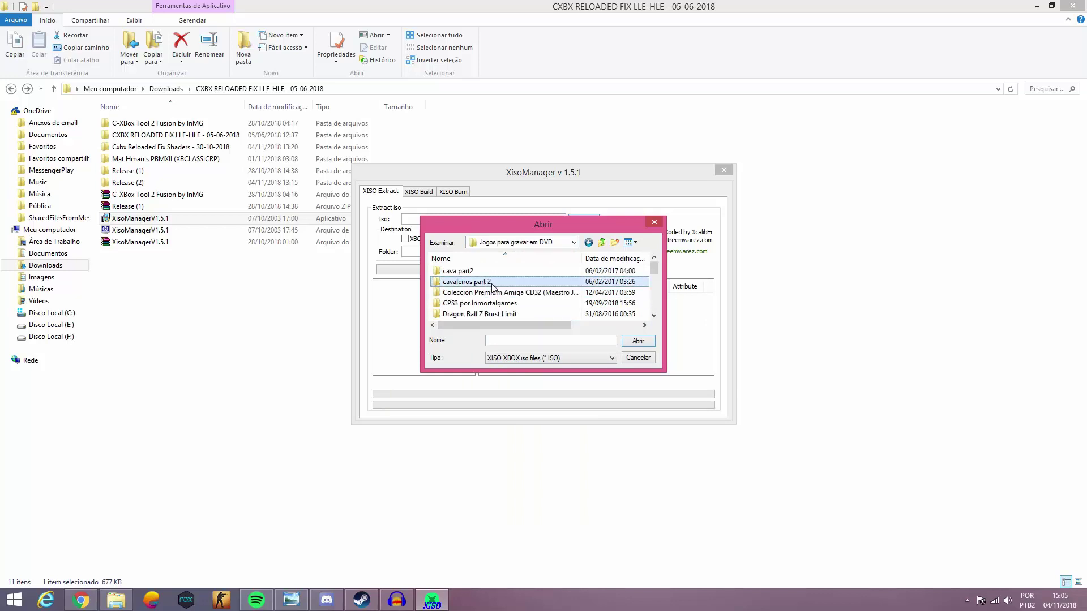
key("n")
double_click(505, 293)
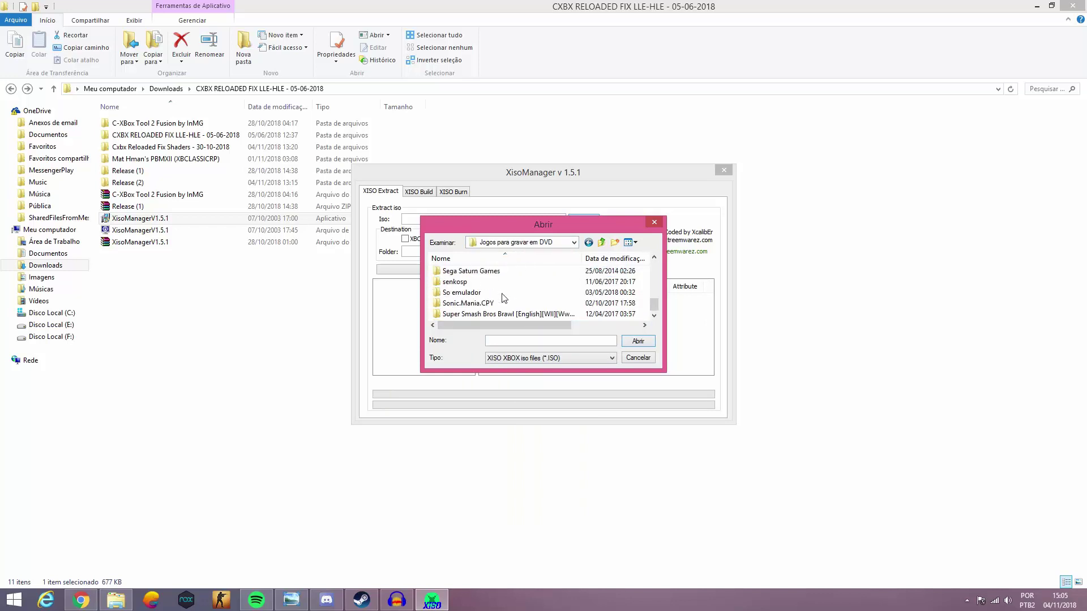
double_click(493, 298)
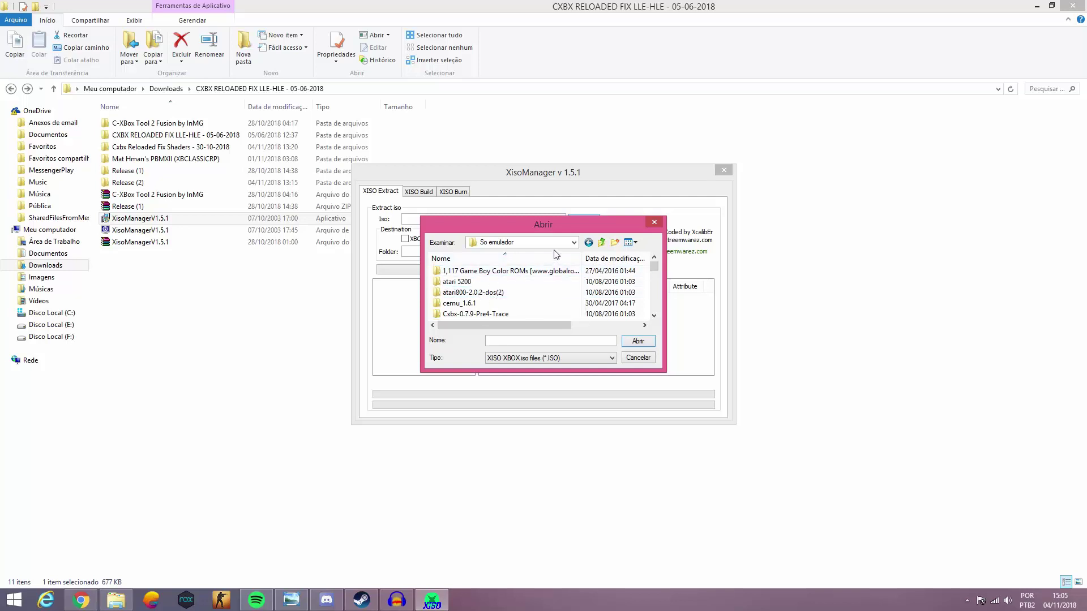
- Browse to the Mat Hman's PBMXII (XBCLASSICRP) folder inside CXBX RELOADED FIX LLE-HLE - 05-06-2018 in Downloads
left_click(573, 243)
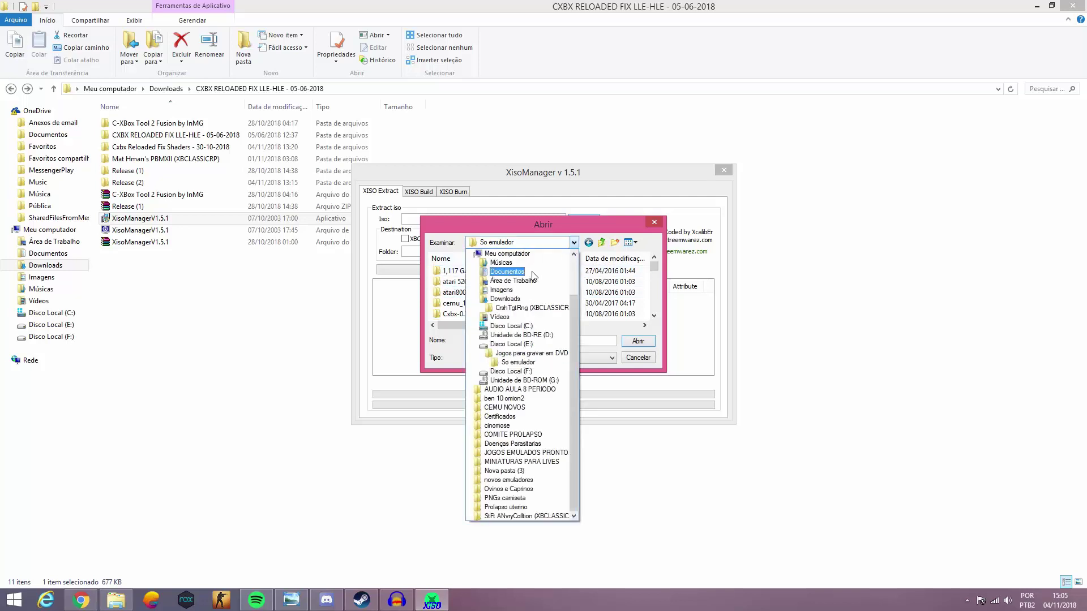
left_click(518, 299)
key("c")
key("c")
key("c")
key("c")
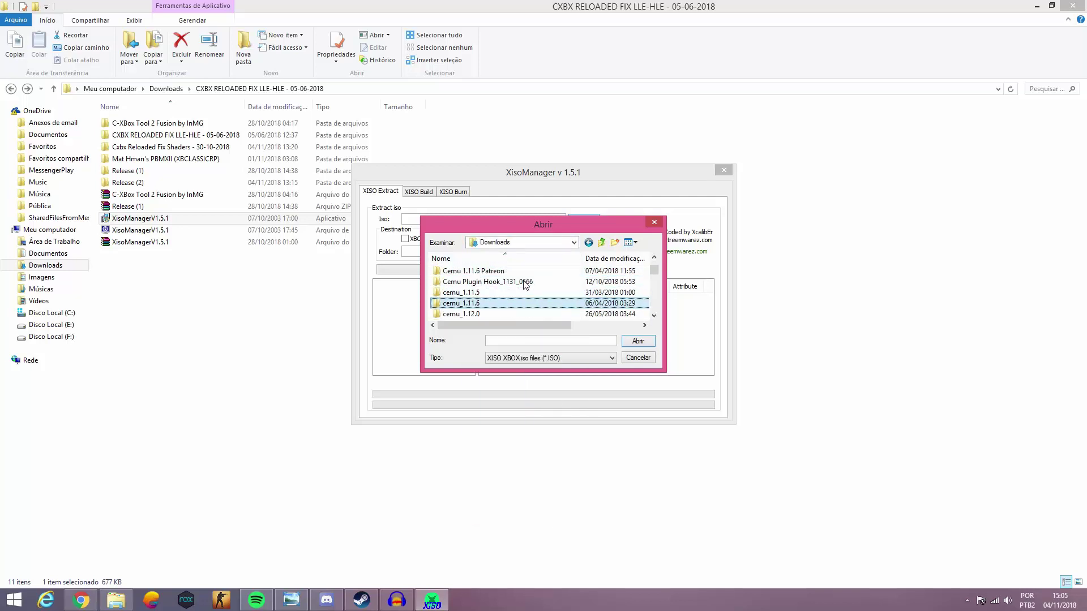
scroll(491, 295, "down", 1)
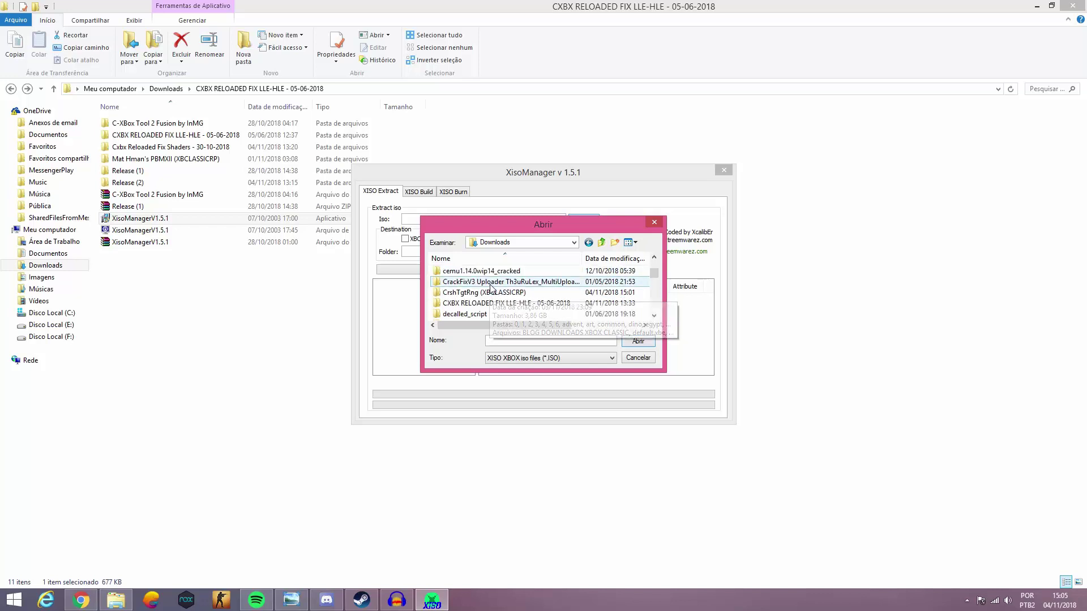
double_click(484, 303)
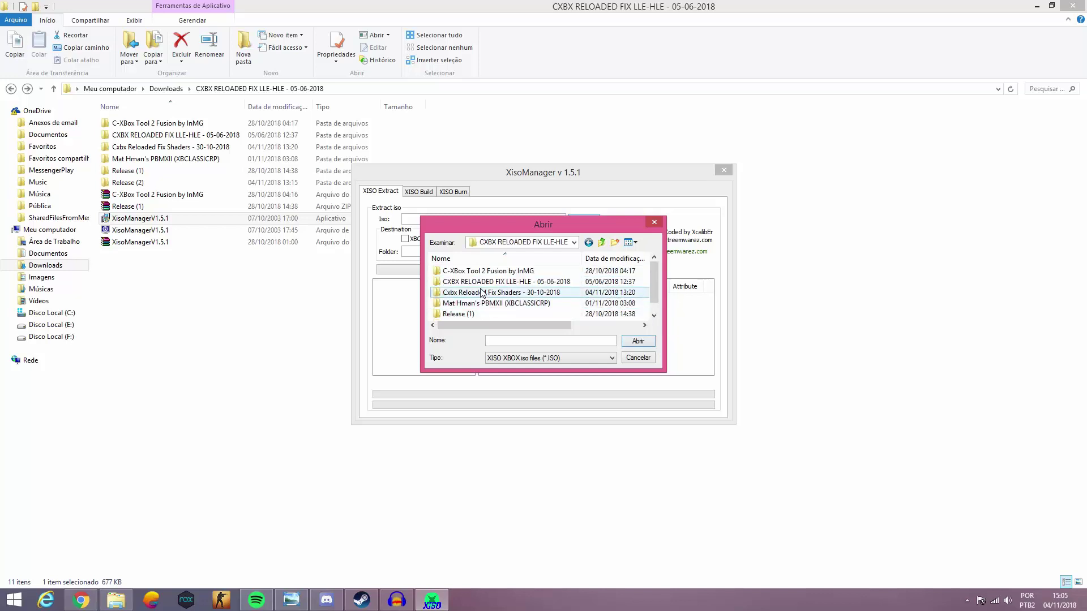
double_click(503, 302)
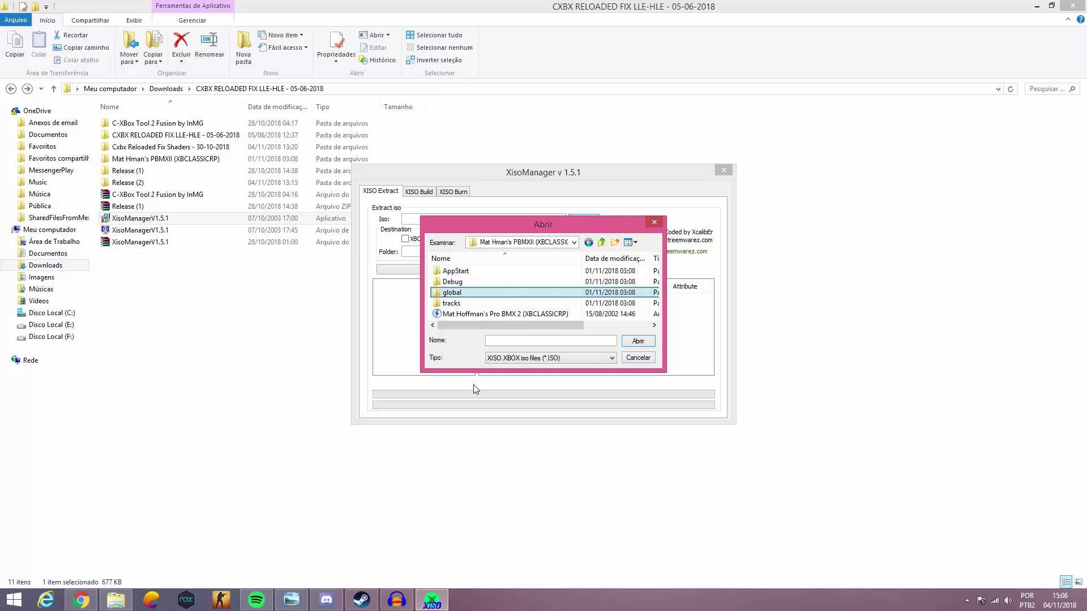
- Load the Mat Hoffman's Pro BMX 2 (XBCLASSICRP) ISO for extraction and look over its file list
left_click(469, 313)
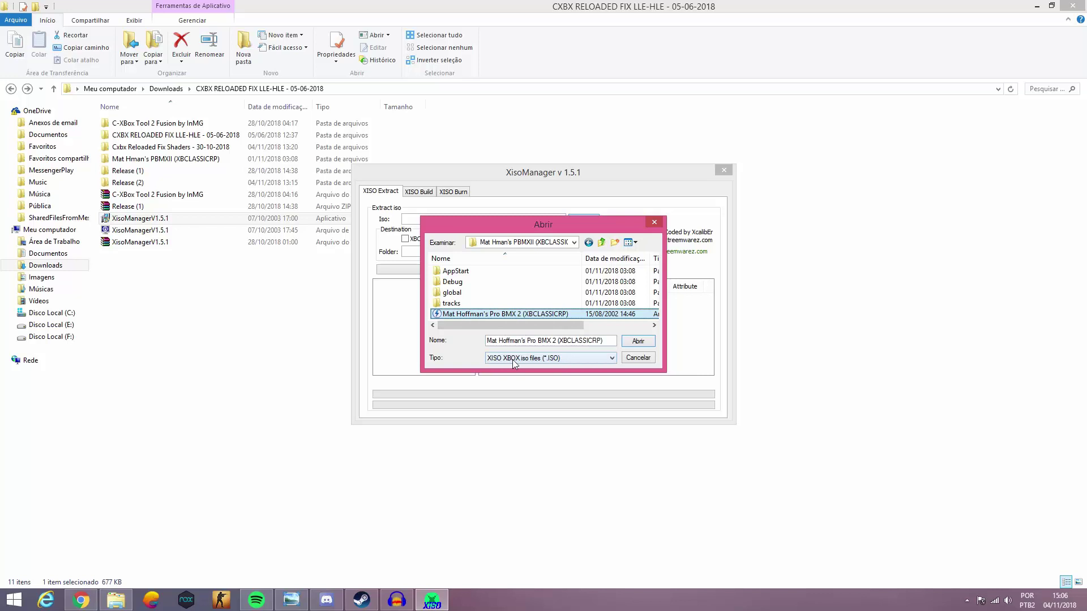
left_click(564, 360)
left_click(565, 365)
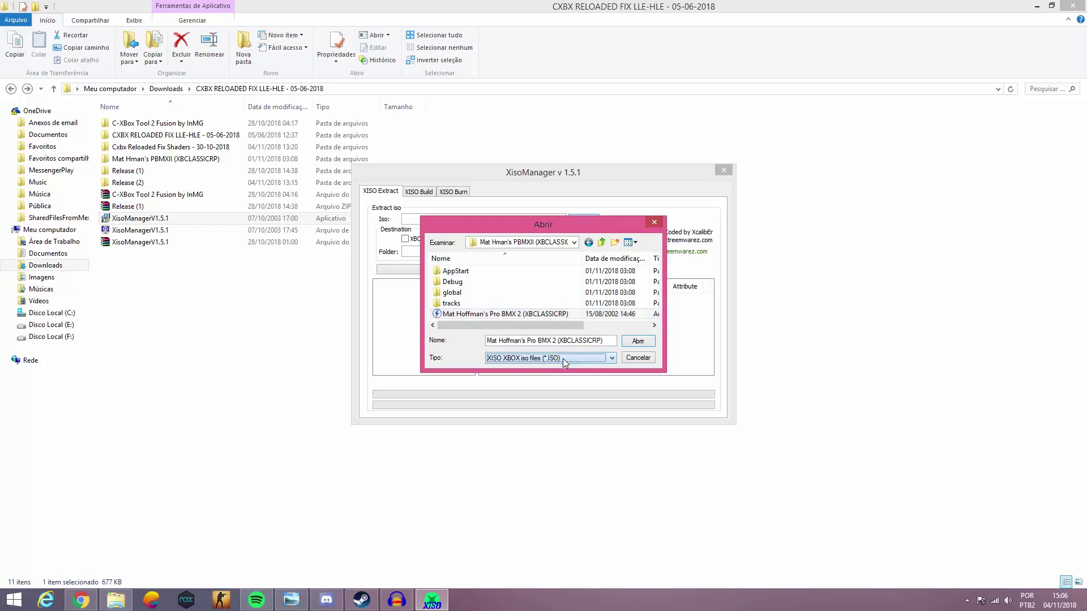
double_click(479, 315)
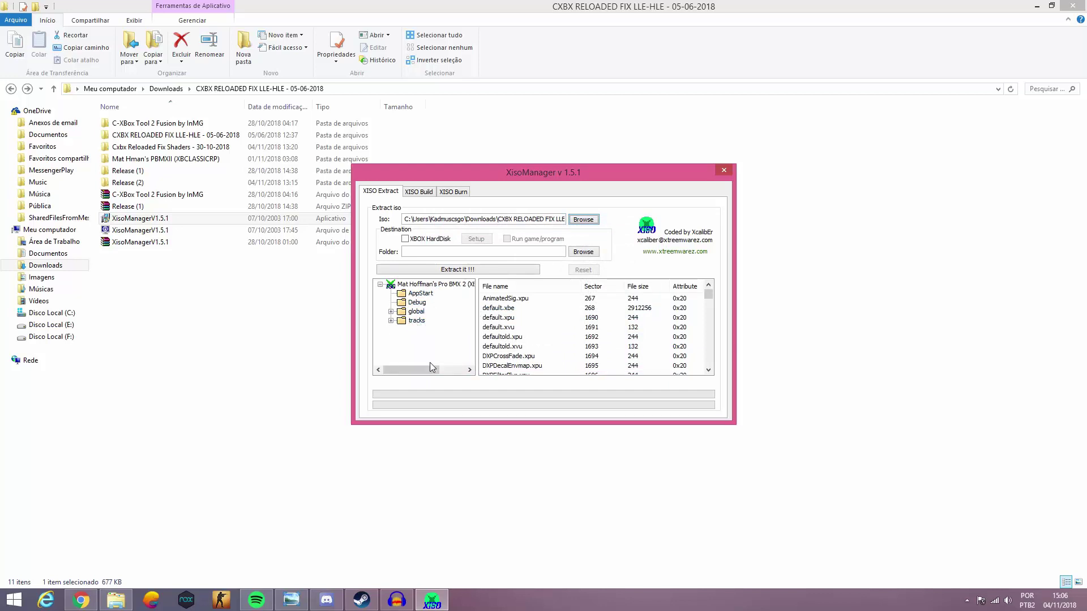
left_click_drag(430, 370, 391, 375)
mouse_move(709, 298)
left_mouse_down()
mouse_move(705, 333)
mouse_move(710, 300)
left_mouse_up()
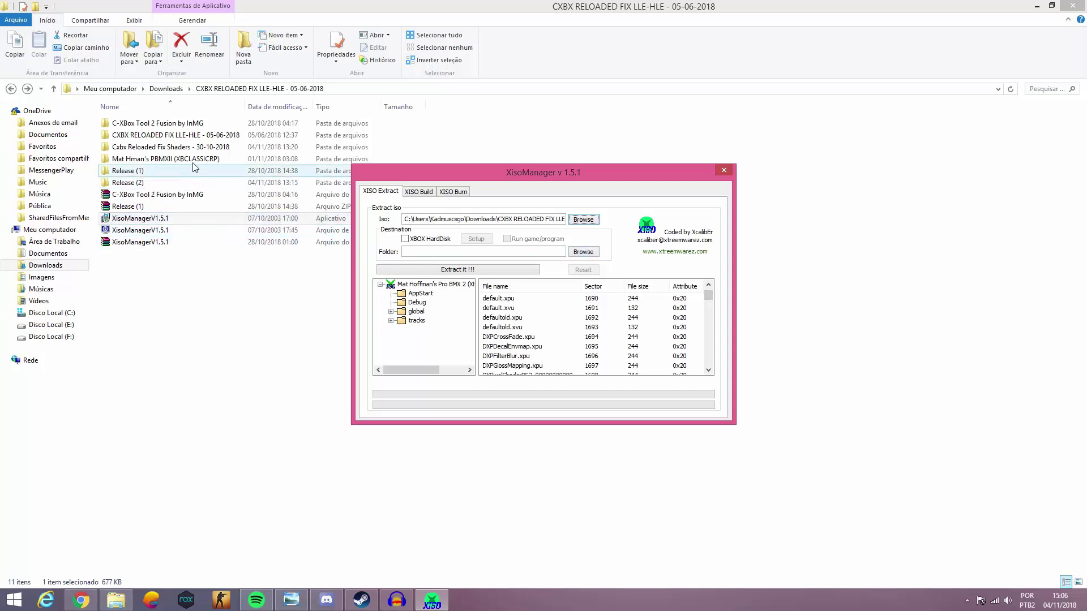
- Set the extraction destination to the CEMU NOVOS folder on the desktop
left_click(504, 254)
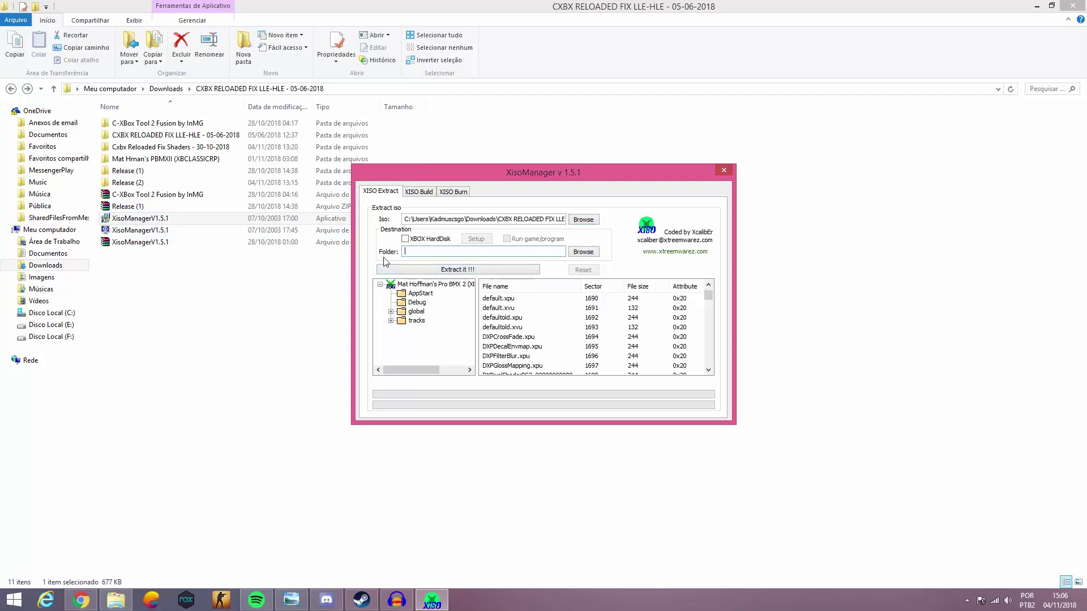
left_click(575, 253)
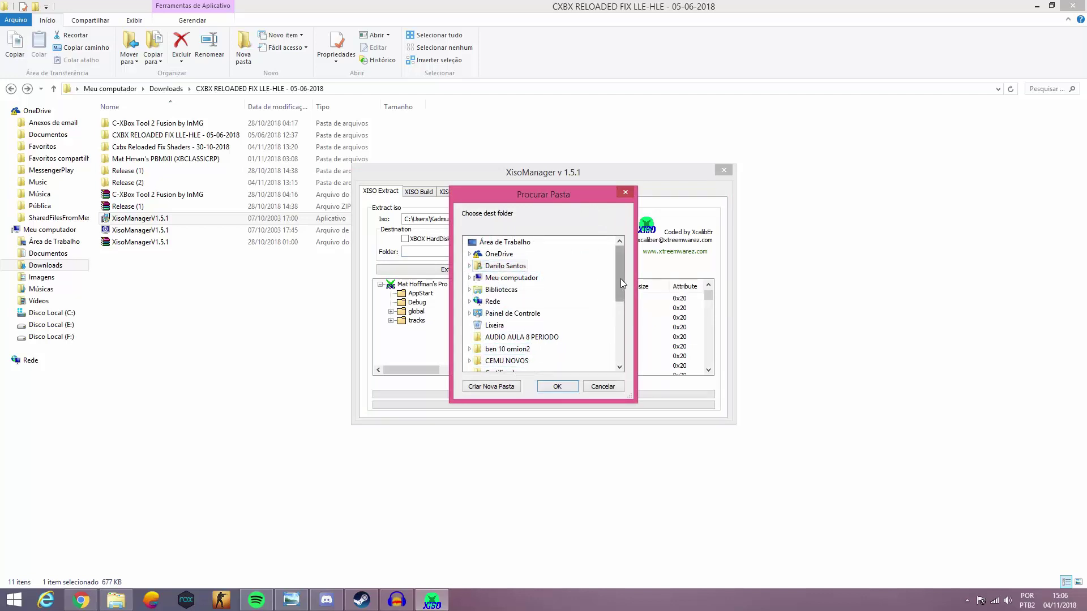
scroll(620, 279, "down", 2)
double_click(506, 313)
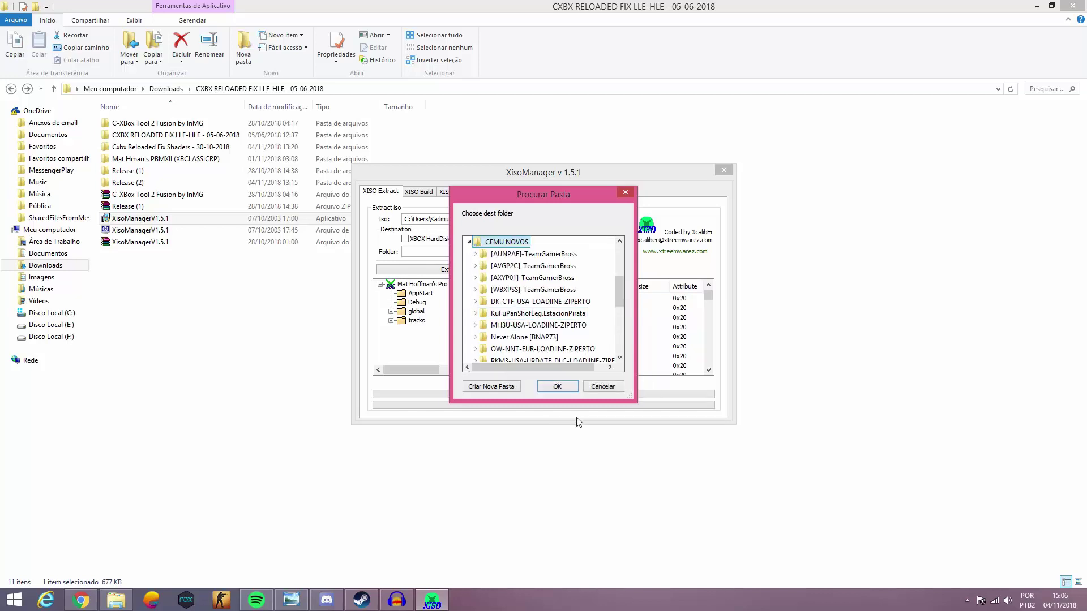
left_click(558, 387)
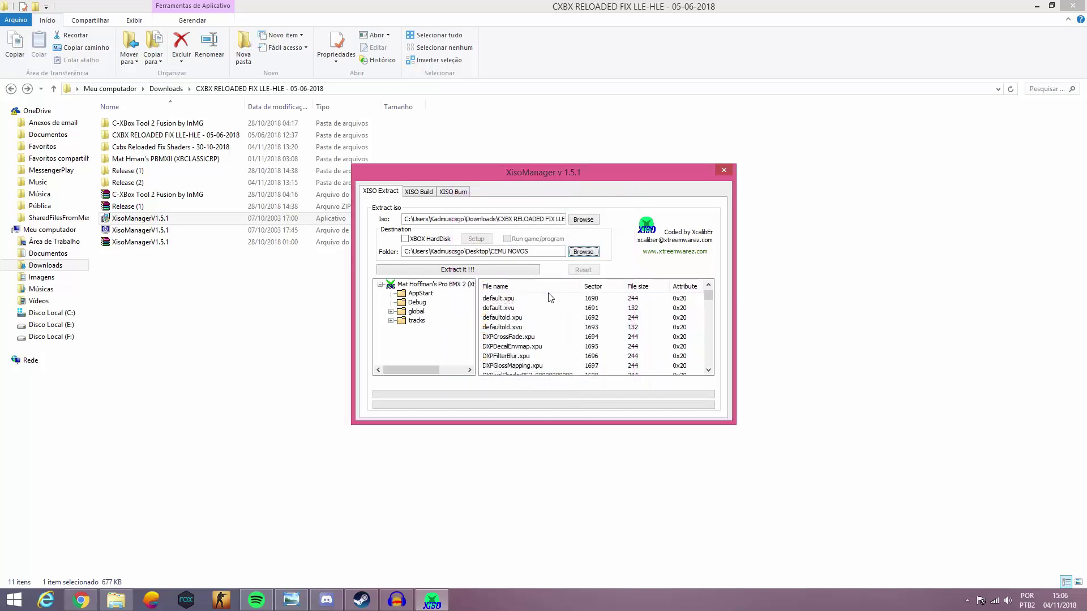
- Reopen the destination folder selection and create a folder named bmx2 in [WBXPSS]-TeamGamerBross inside CEMU NOVOS
left_click(583, 251)
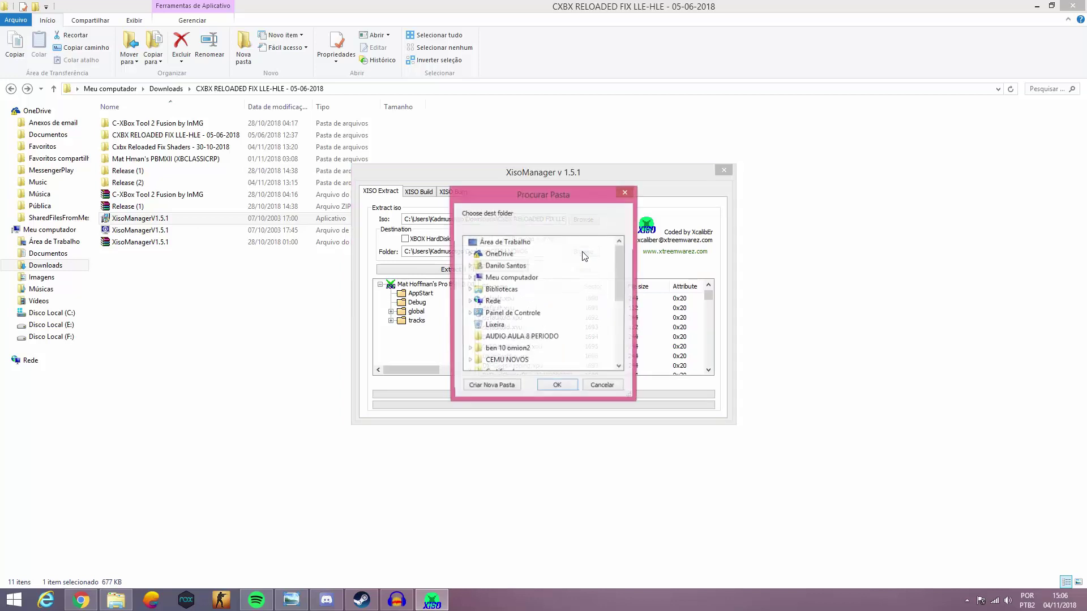
double_click(507, 360)
right_click(591, 302)
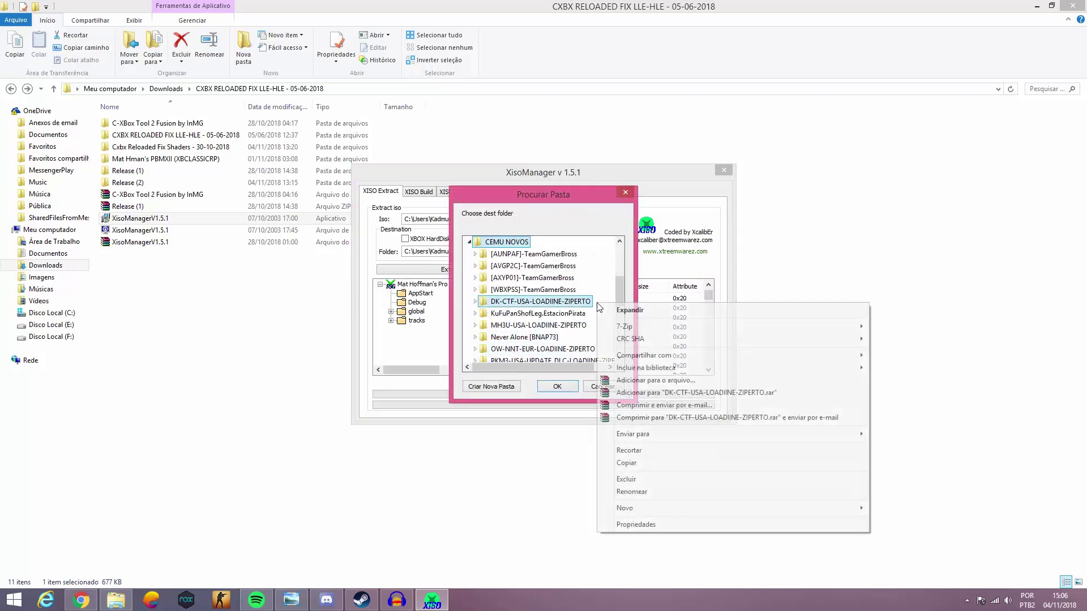
right_click(601, 291)
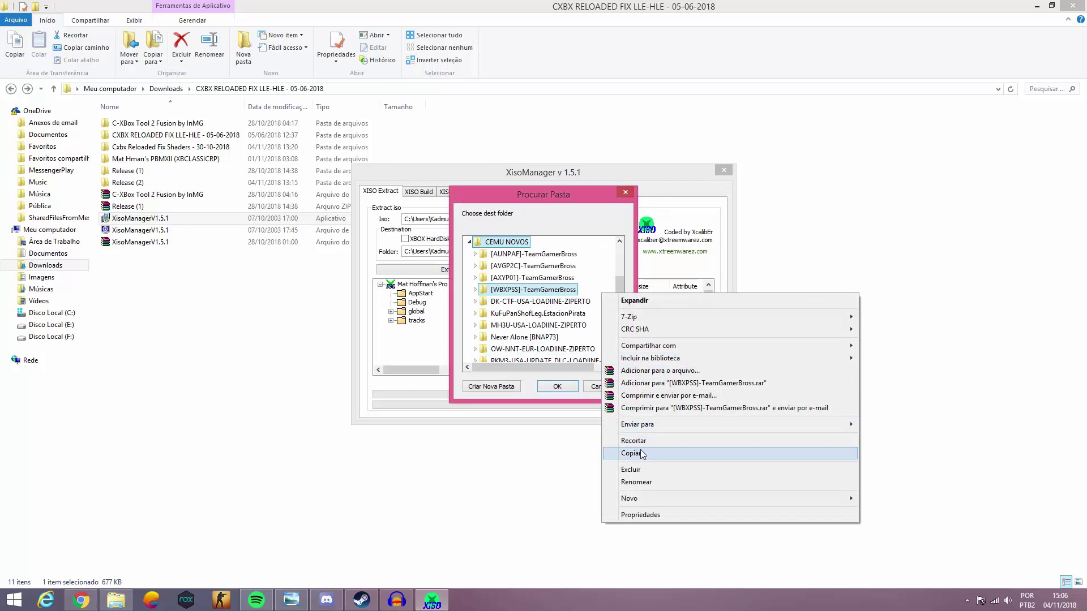
mouse_move(647, 499)
left_click(883, 499)
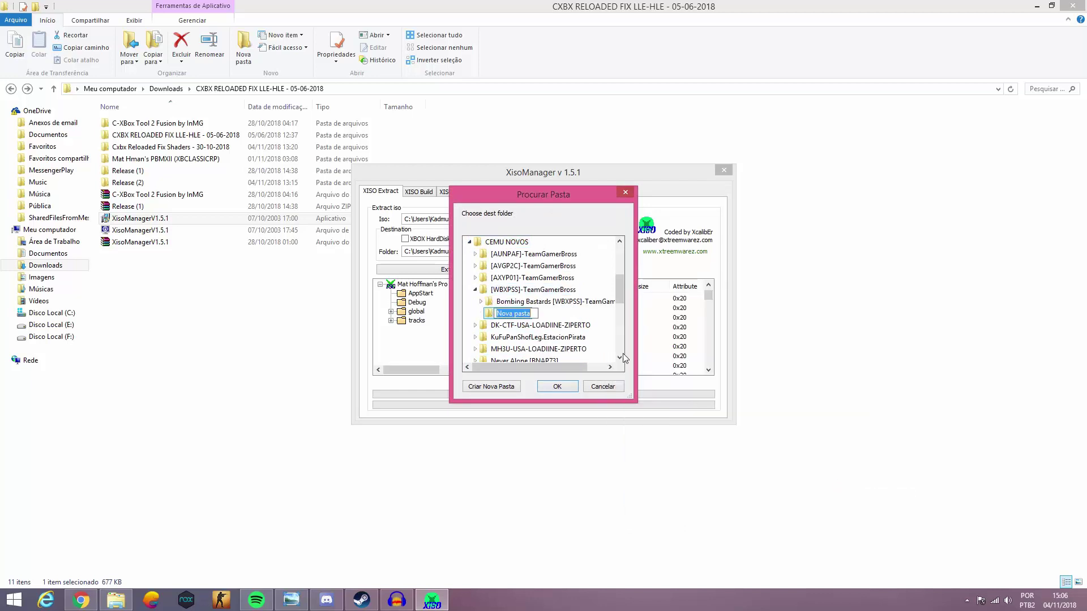
type("bmx2")
key("Return")
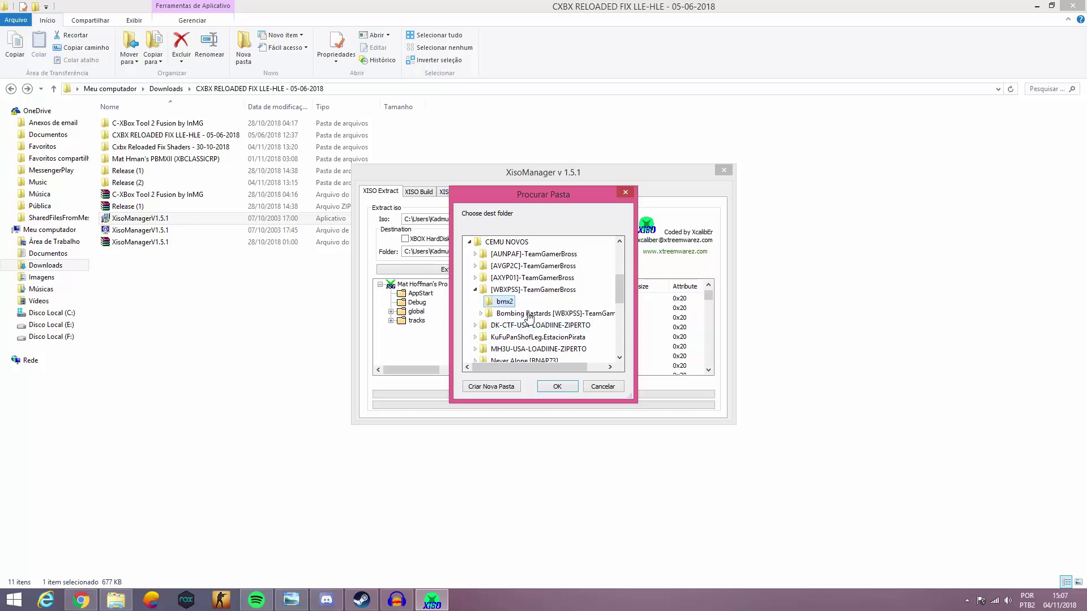
- Use the bmx2 folder as destination and extract the whole ISO into it
left_click(561, 387)
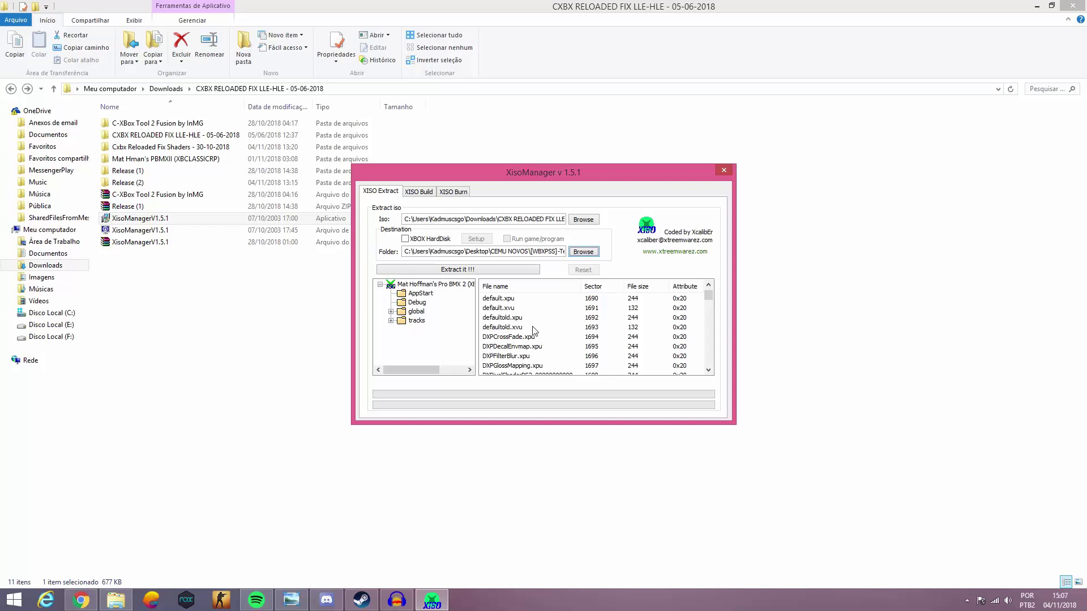
left_click(478, 270)
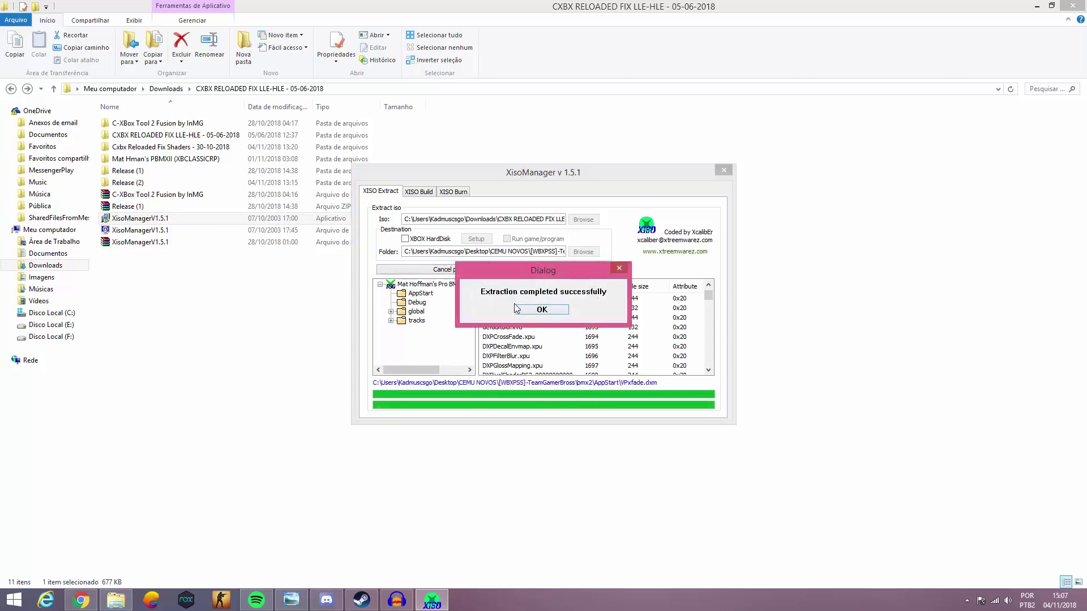
left_click(530, 310)
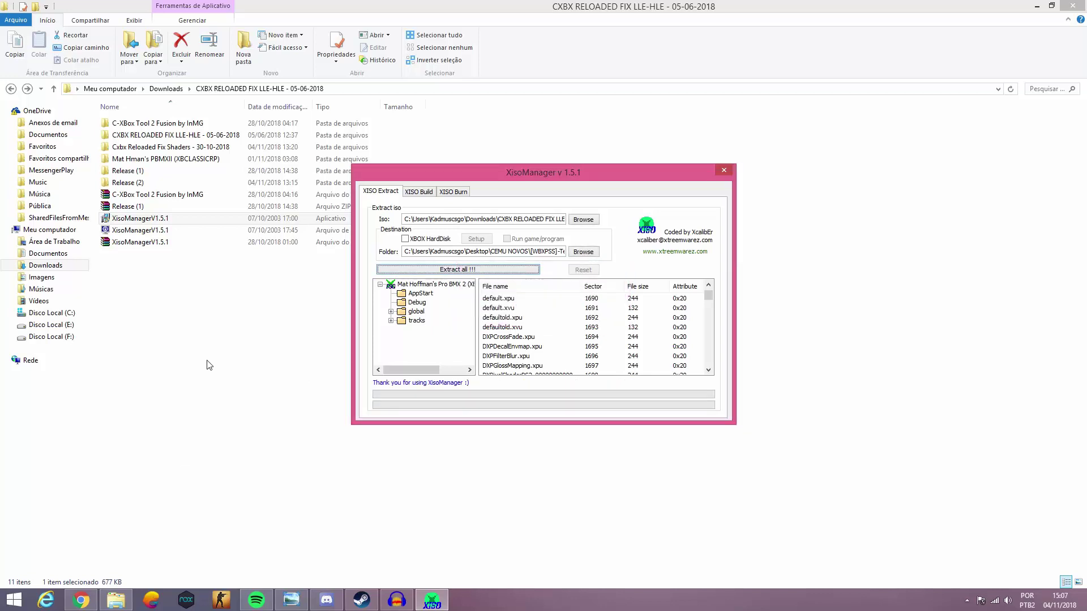
- Go to the desktop, open bmx2 in CEMU NOVOS under [WBXPSS]-TeamGamerBross, and examine the extracted game files
key("alt+Tab")
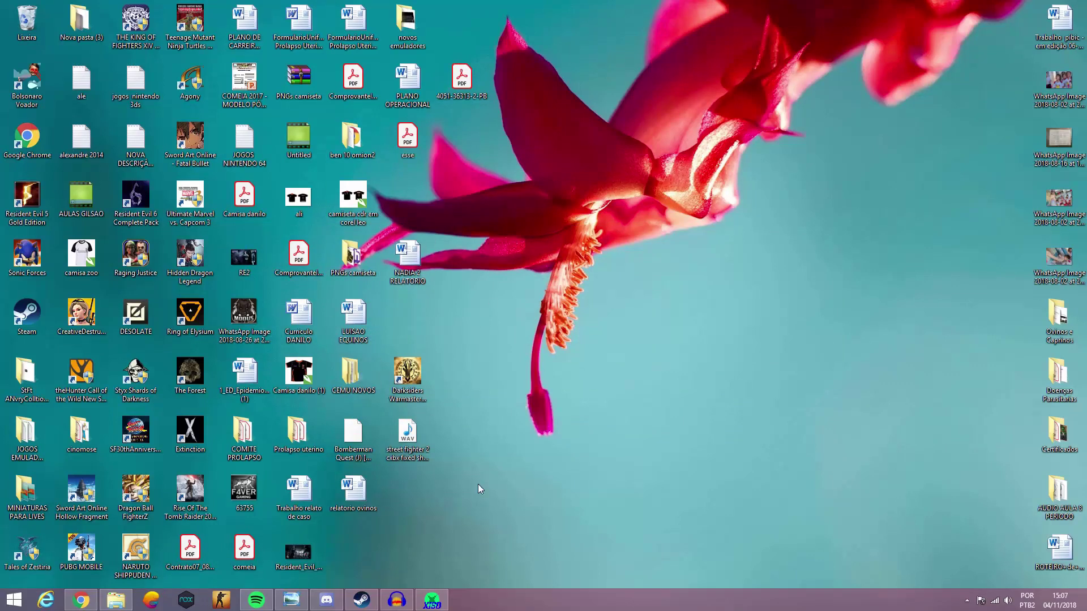
double_click(362, 363)
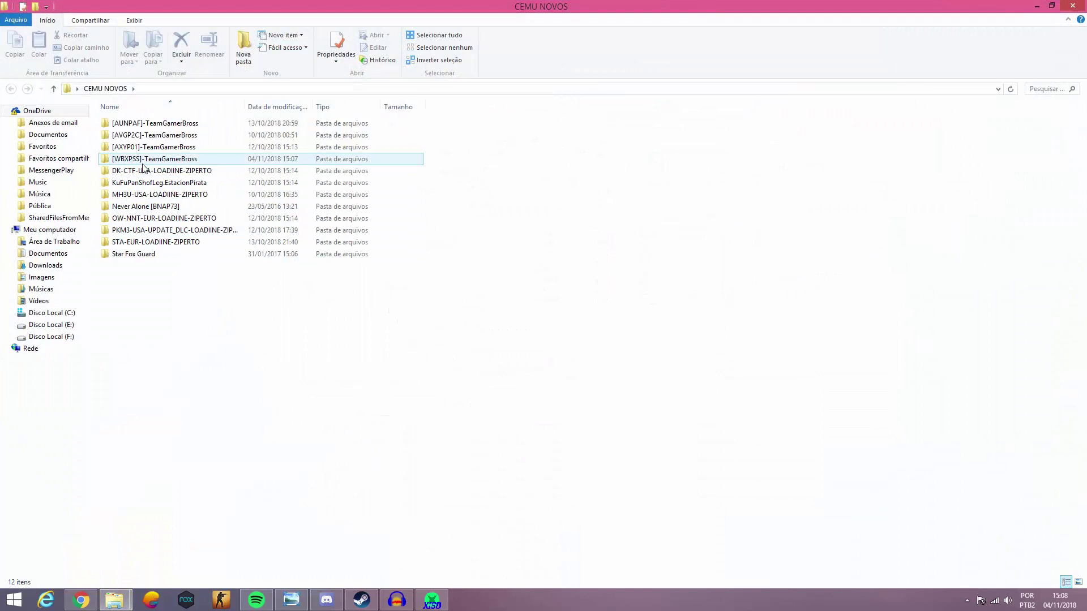
double_click(143, 162)
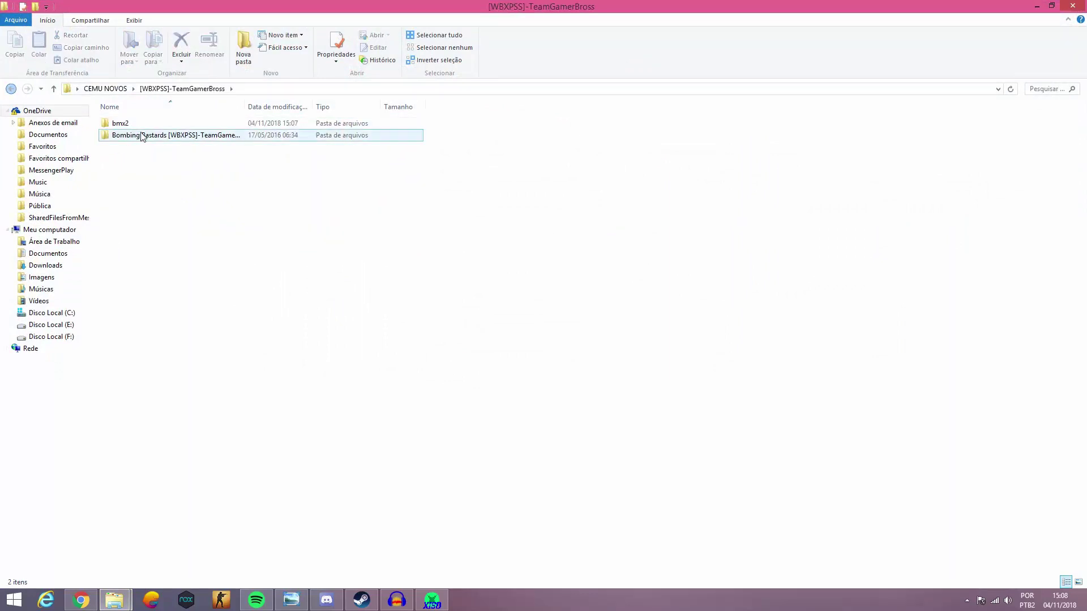
double_click(145, 123)
scroll(251, 253, "down", 5)
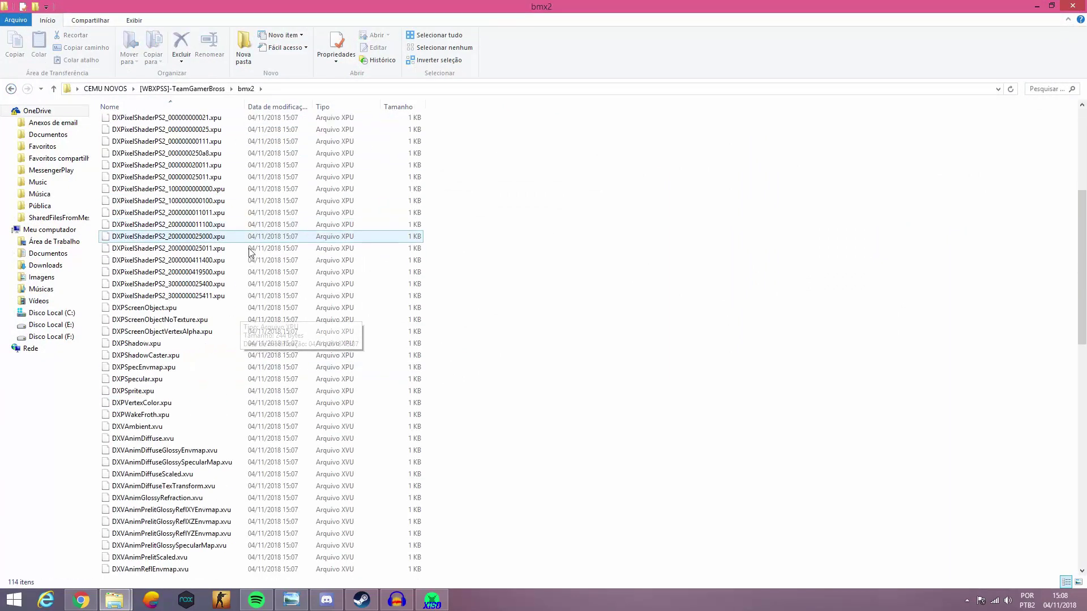
scroll(232, 416, "down", 7)
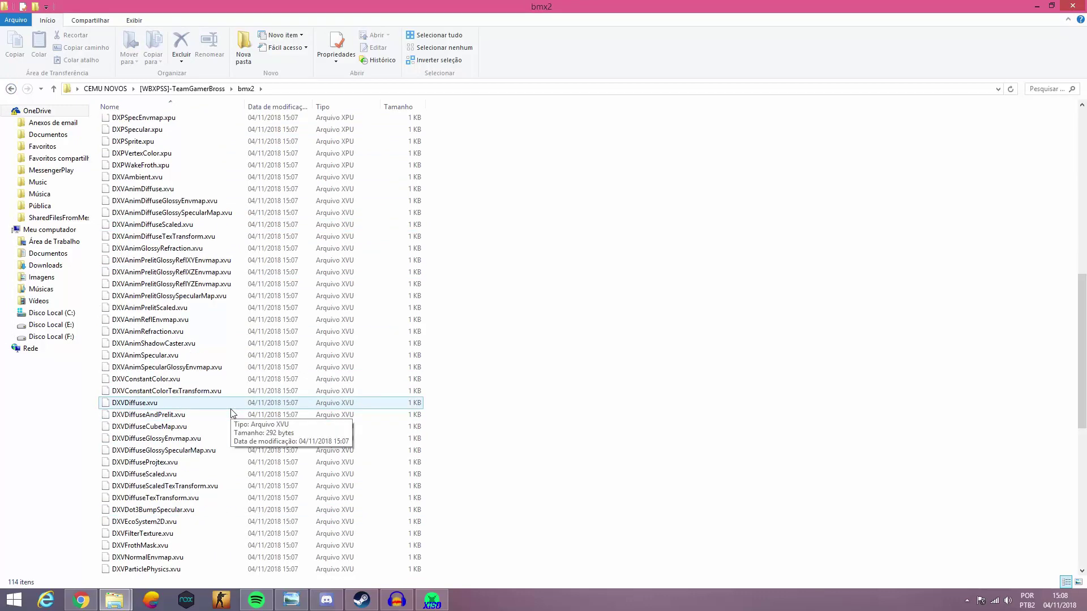
scroll(231, 414, "down", 6)
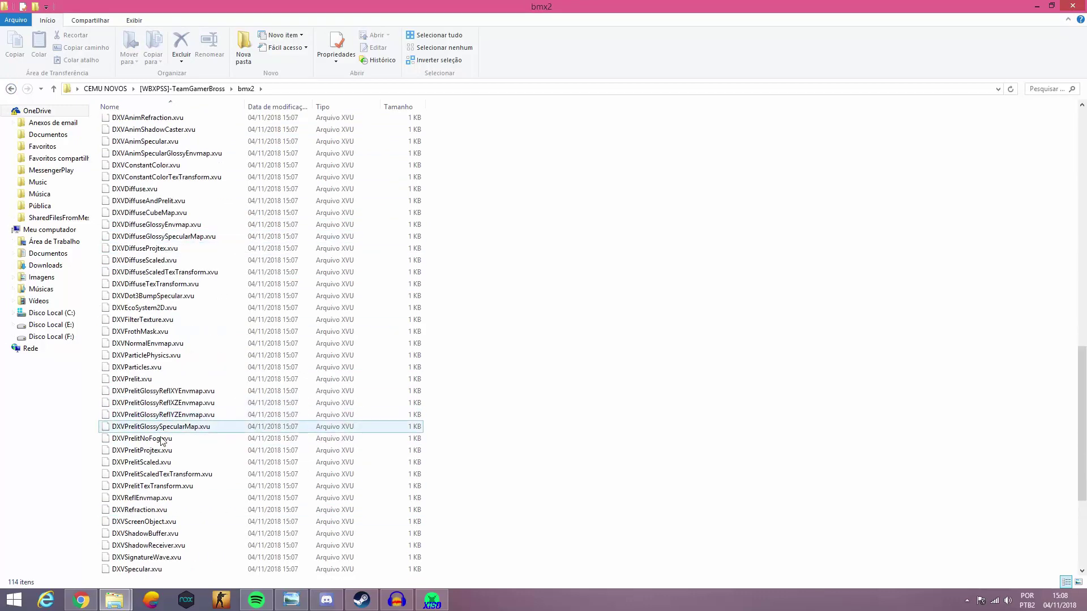
scroll(173, 441, "down", 5)
scroll(174, 442, "up", 20)
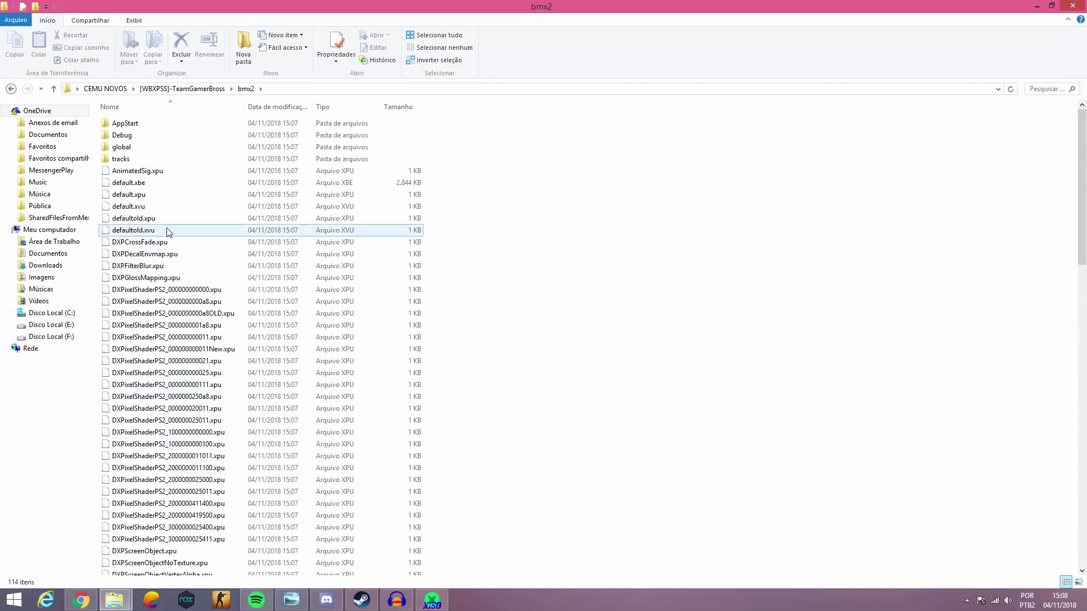
scroll(283, 419, "down", 4)
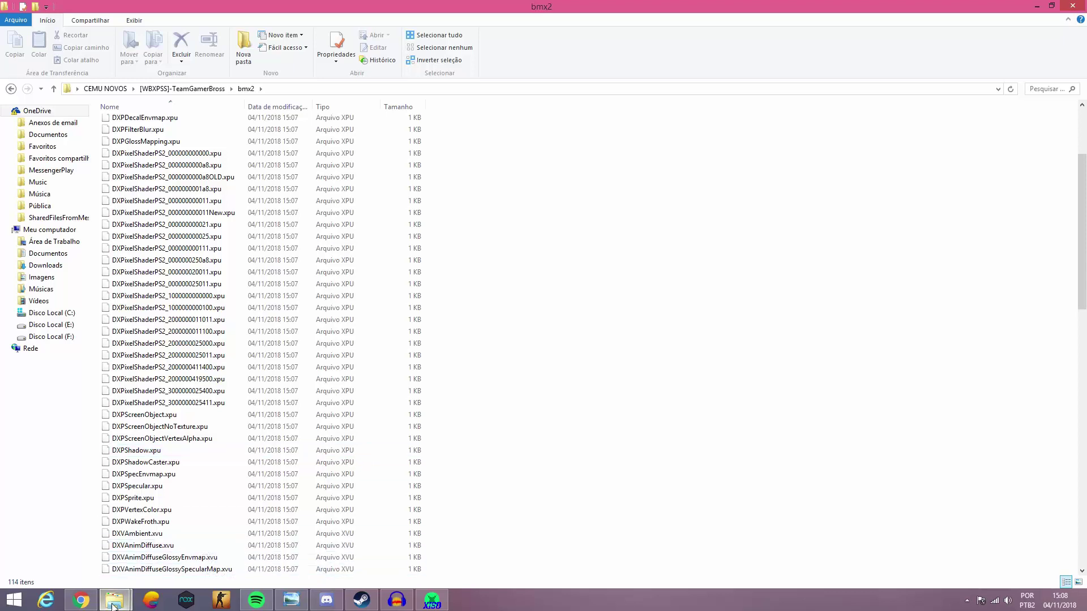
- Return to the CXBX RELOADED FIX LLE-HLE folder window and launch Cxbx from the Release (1) folder
mouse_move(114, 606)
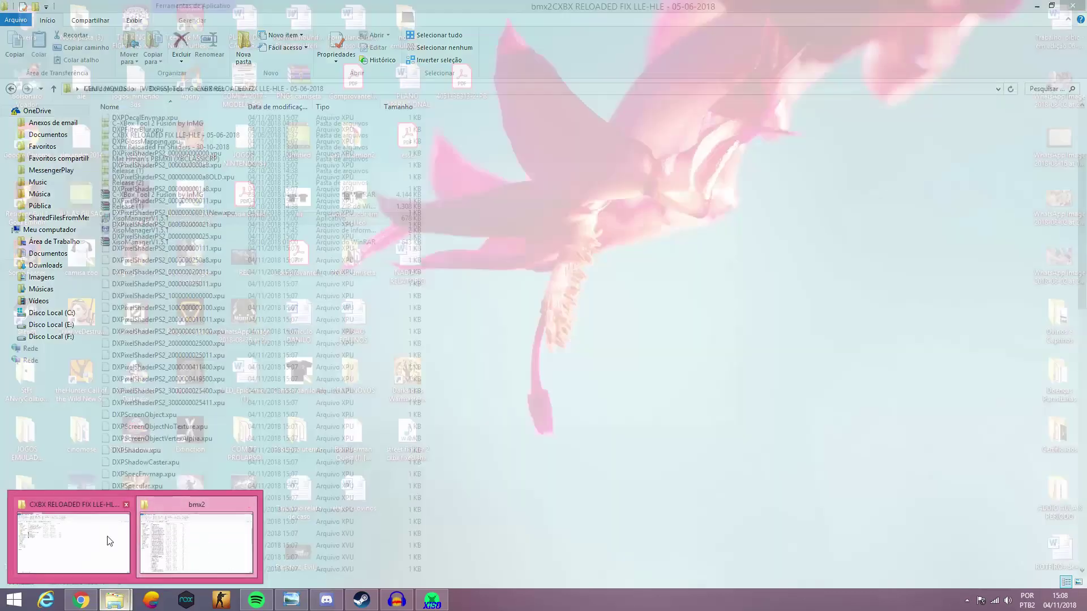
left_click(111, 538)
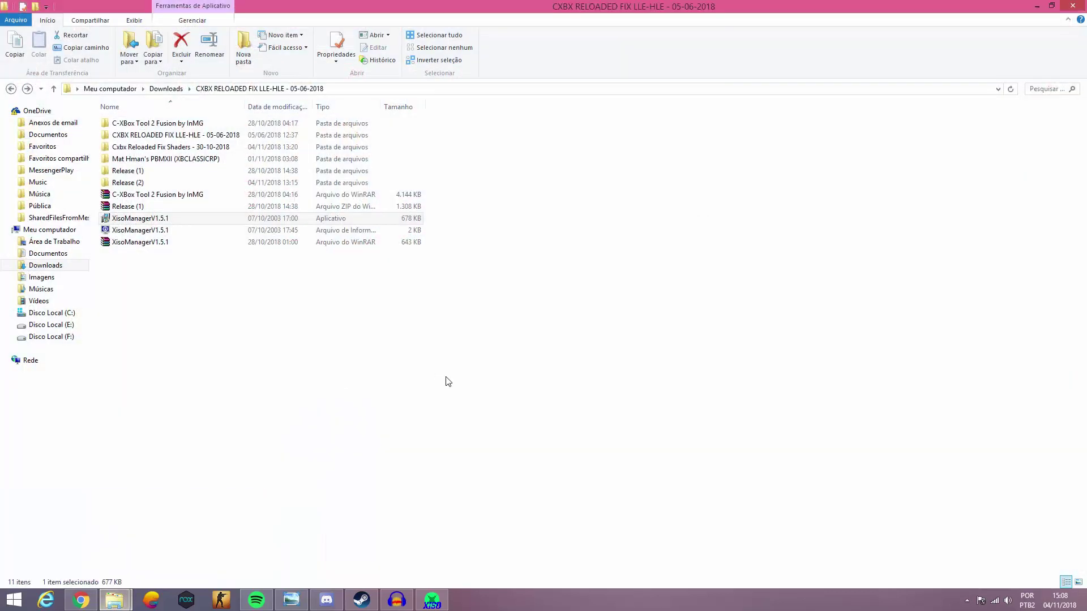
double_click(197, 174)
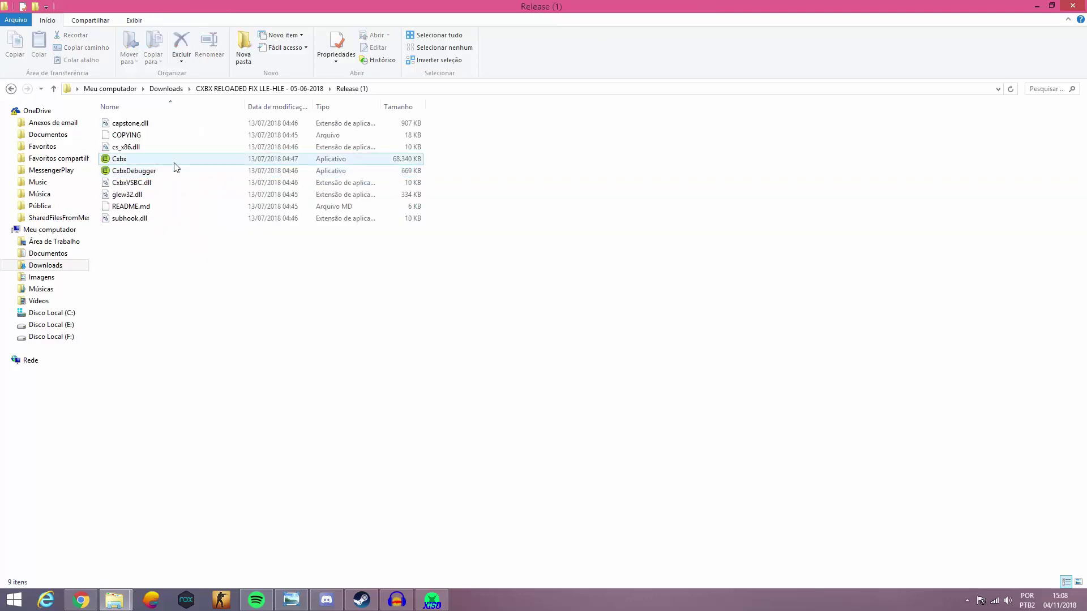
double_click(173, 160)
- Open default.xbe in the emulator from the bmx2 folder under CEMU NOVOS and [WBXPSS]-TeamGamerBross on the desktop
left_click(372, 165)
left_click(379, 178)
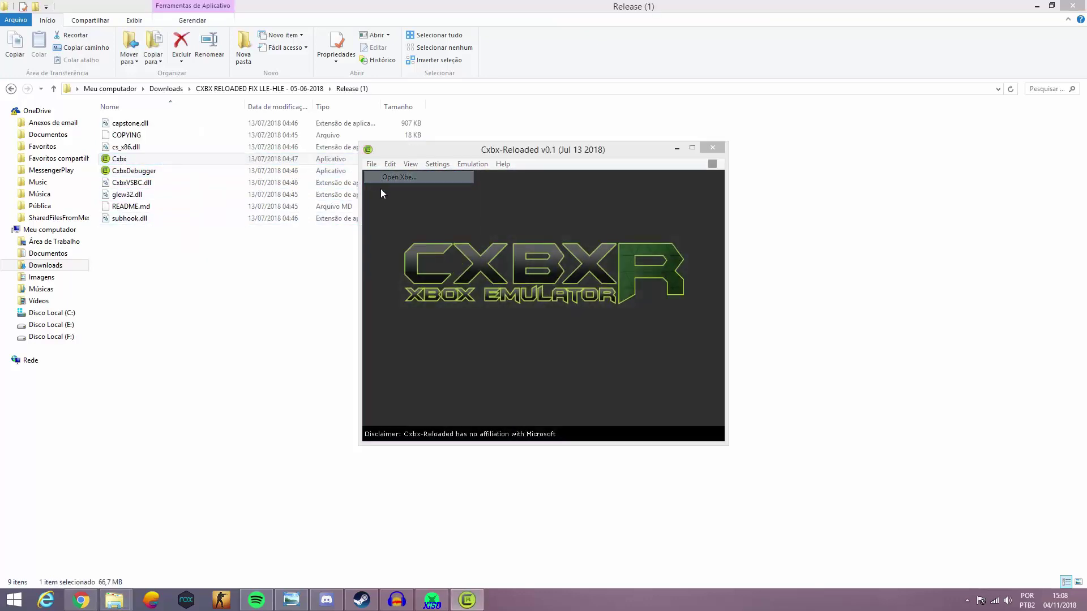
left_click(420, 315)
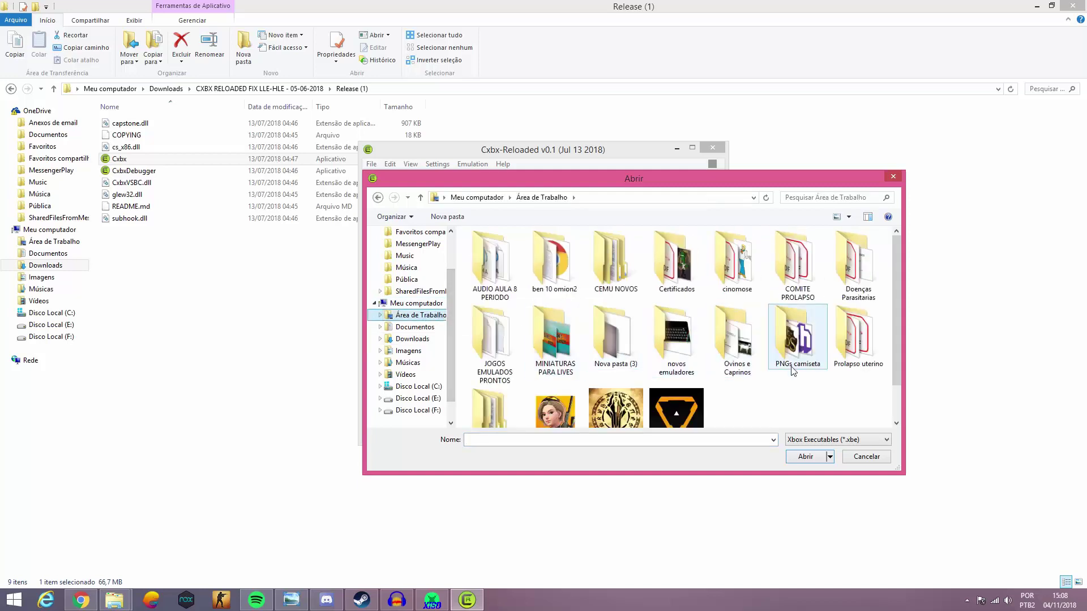
double_click(614, 266)
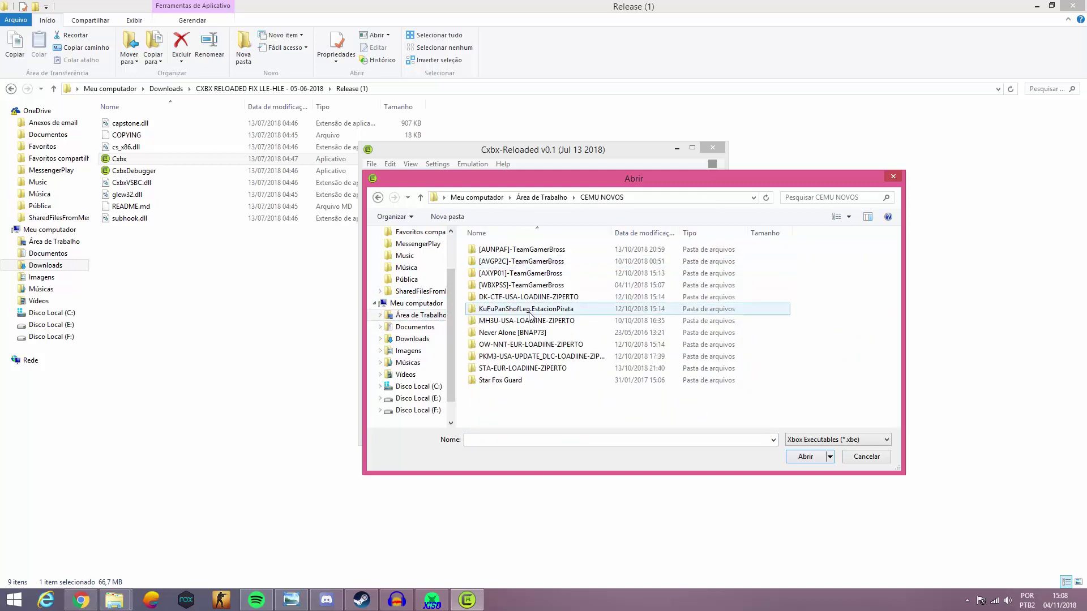
double_click(526, 291)
double_click(491, 250)
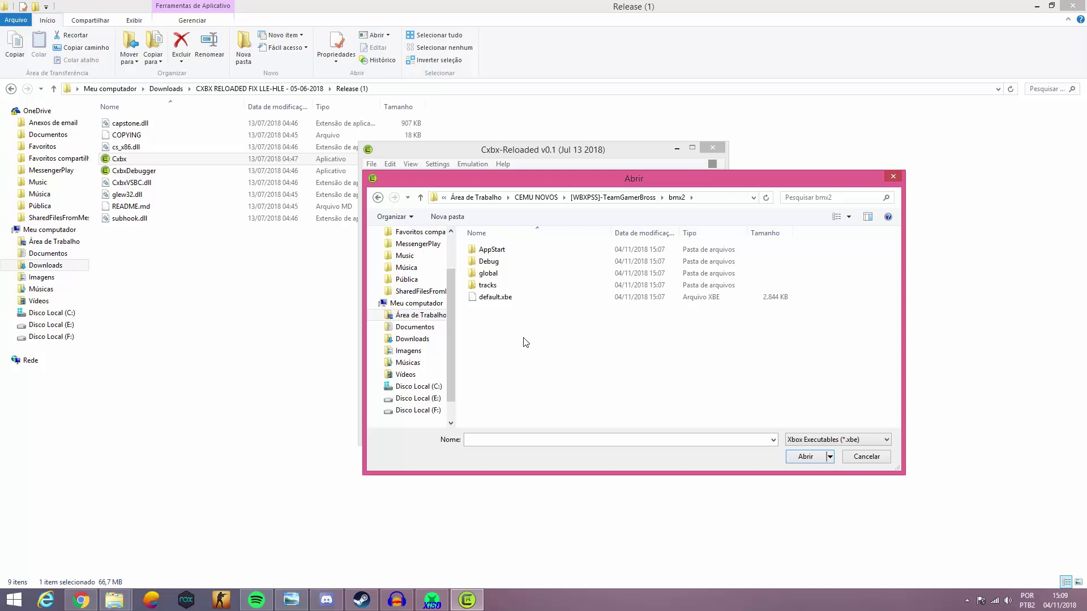
double_click(513, 297)
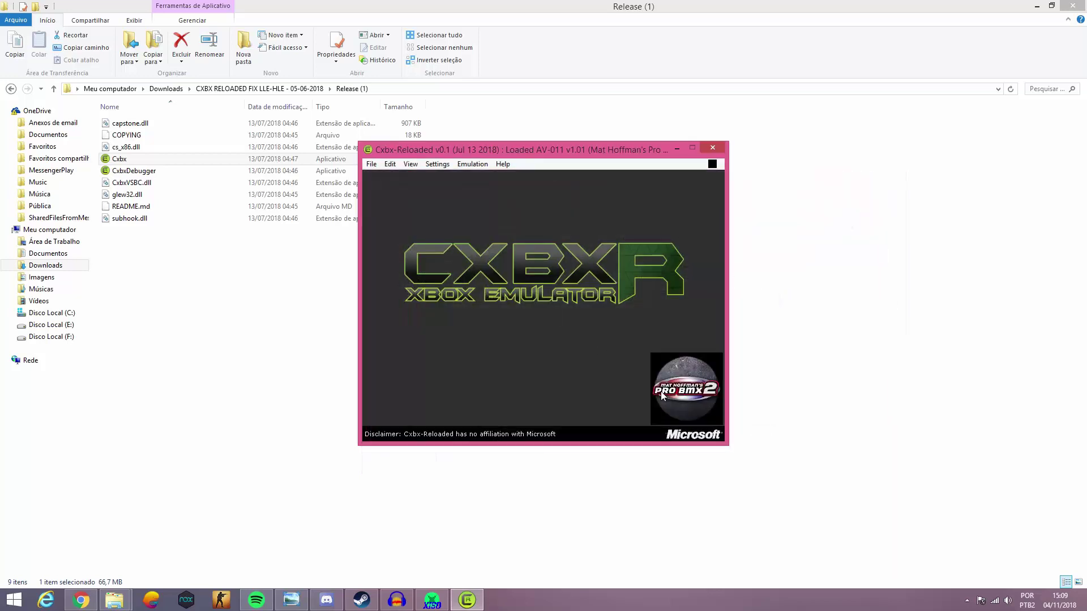
- Start emulation of the loaded game and close the emulator window
left_click(466, 165)
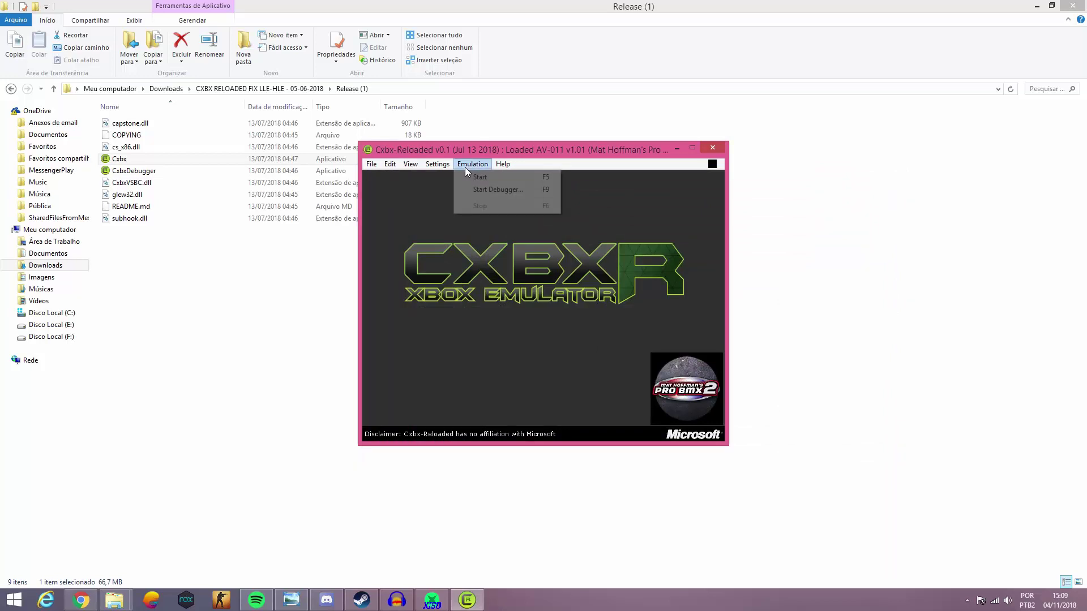
left_click(477, 177)
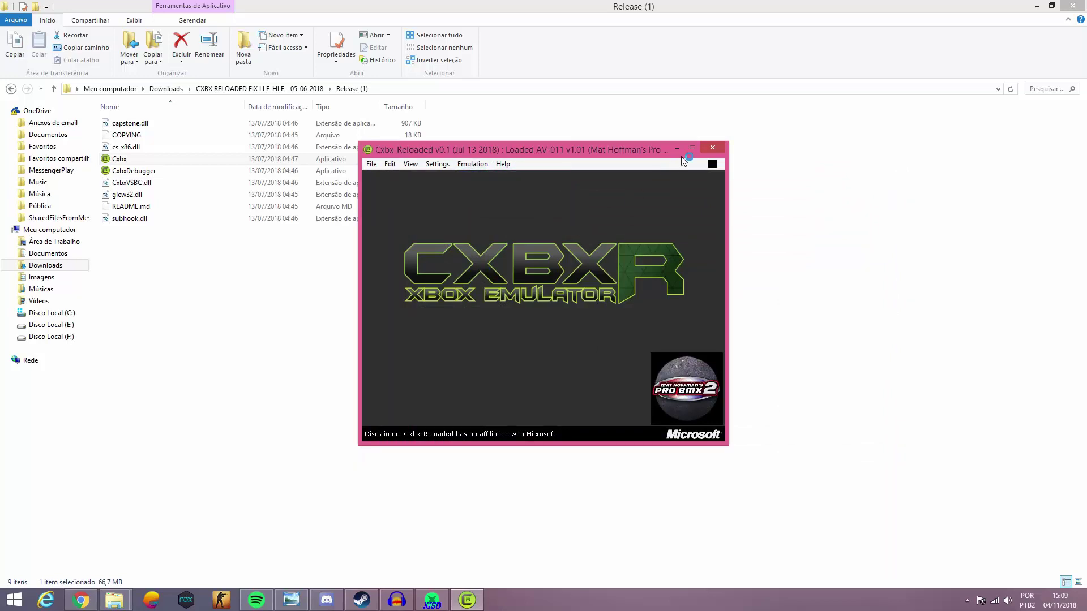
left_click(712, 148)
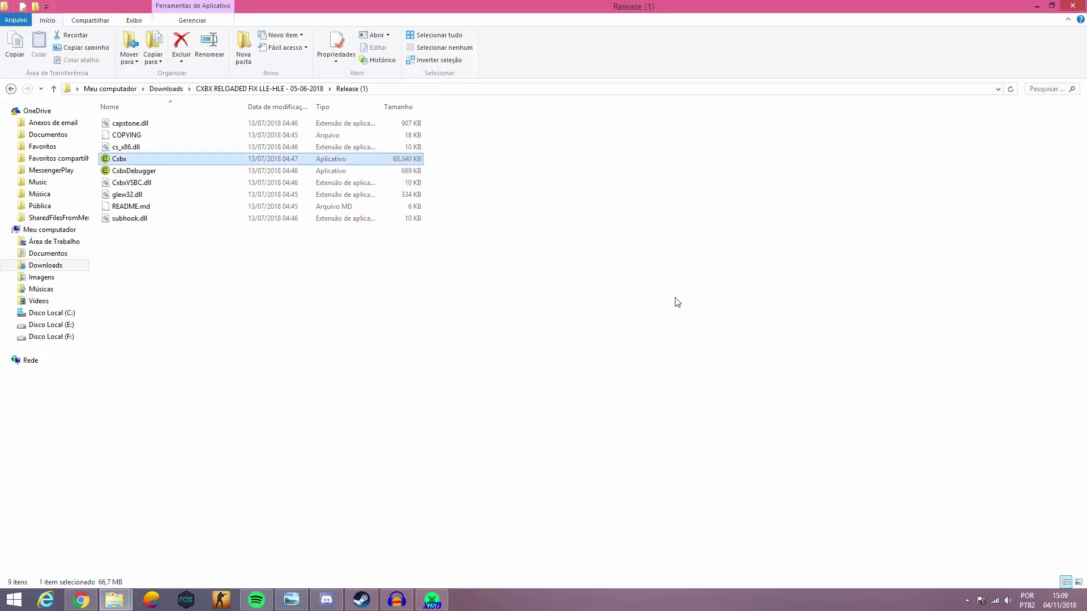